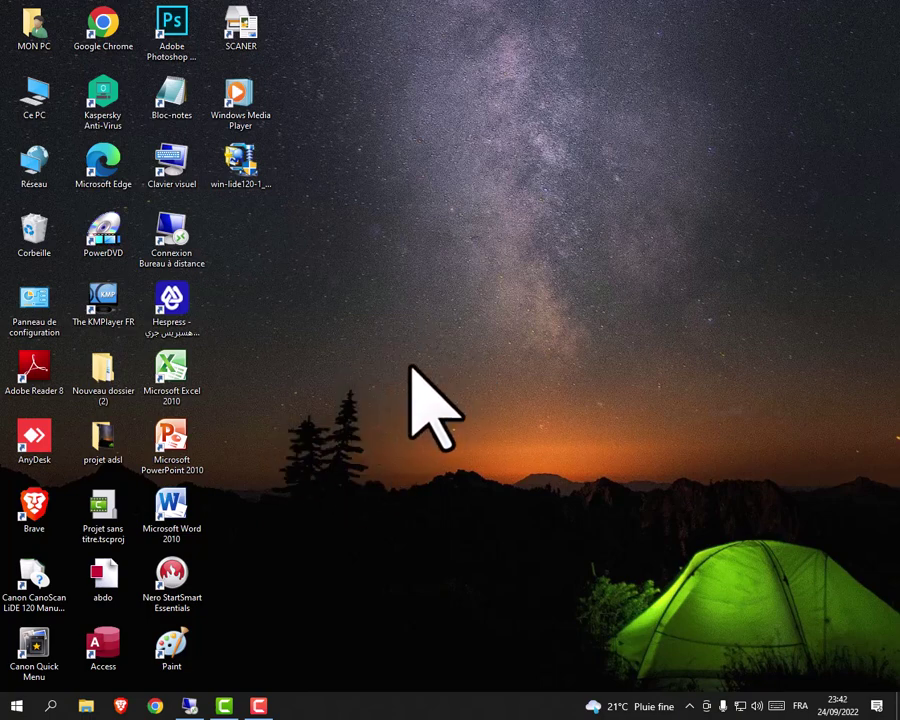
right_click(340, 329)
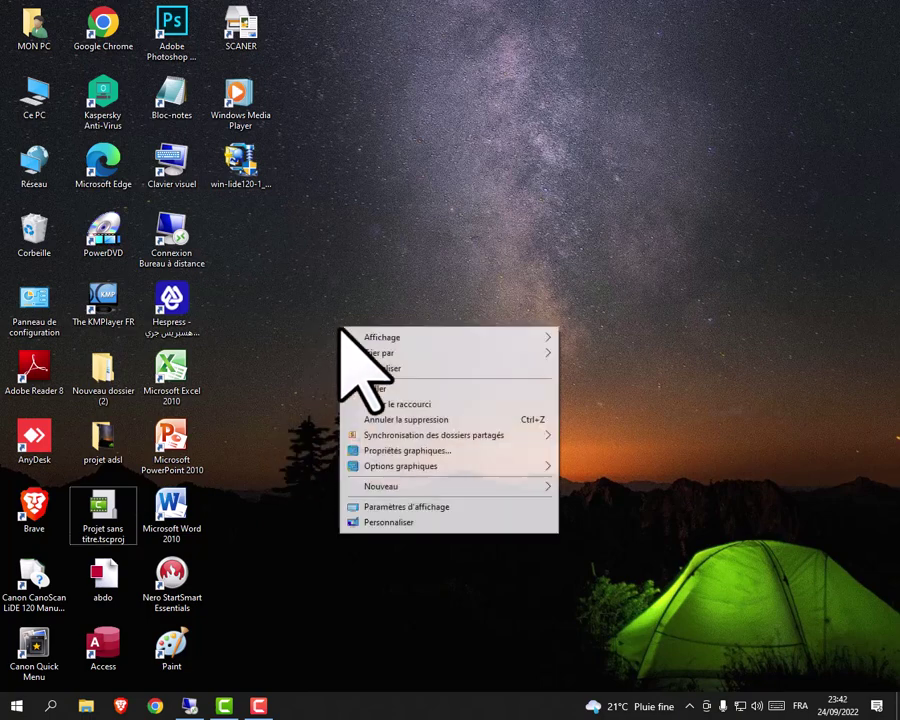
mouse_move(382, 337)
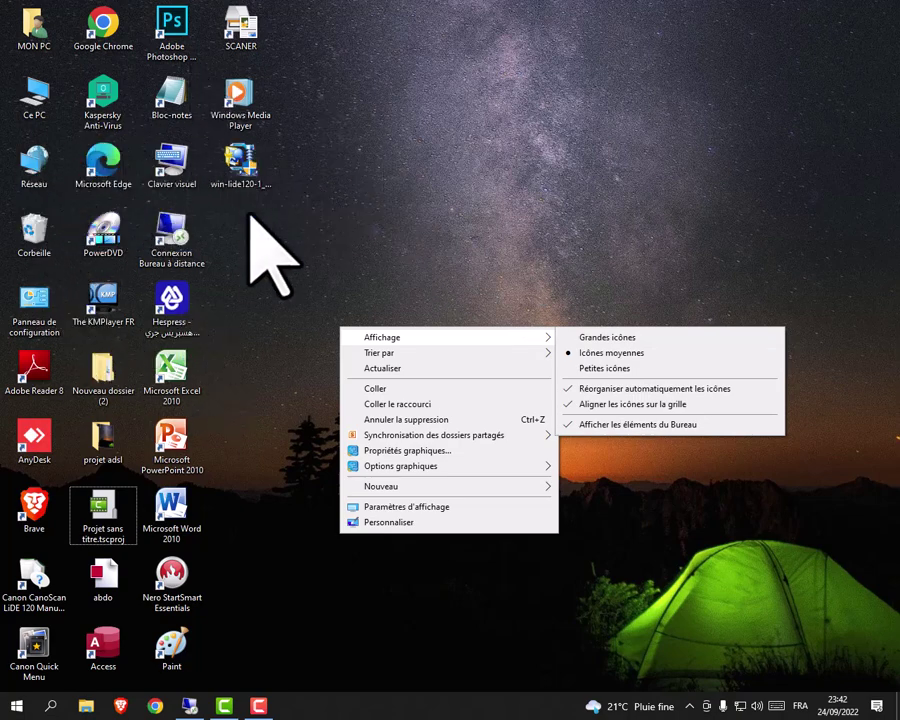
click(175, 250)
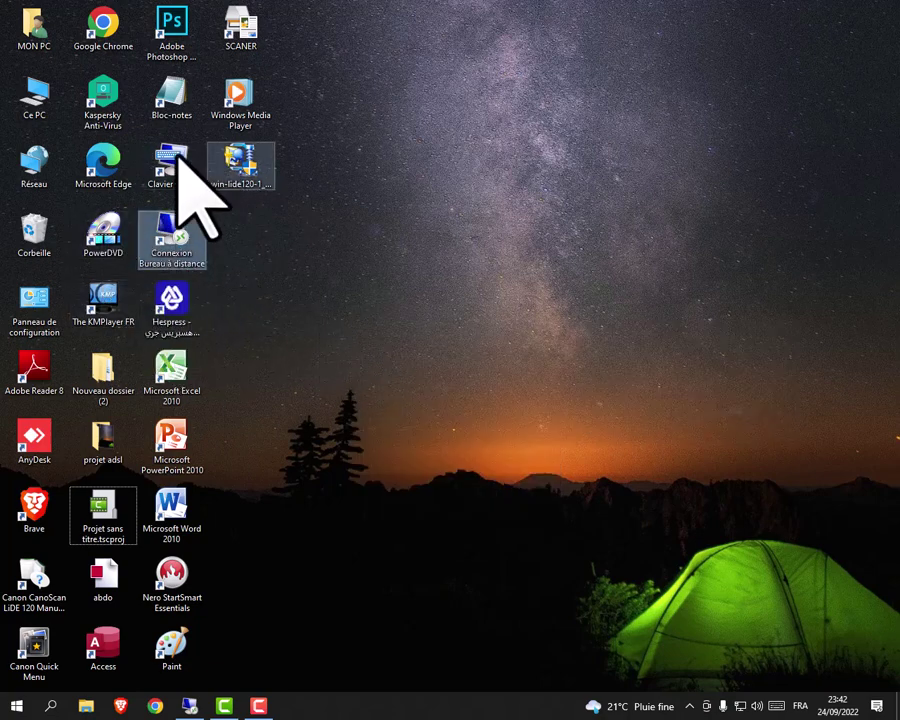
Display the desktop icons at the large size (Grandes icônes).
right_click(393, 282)
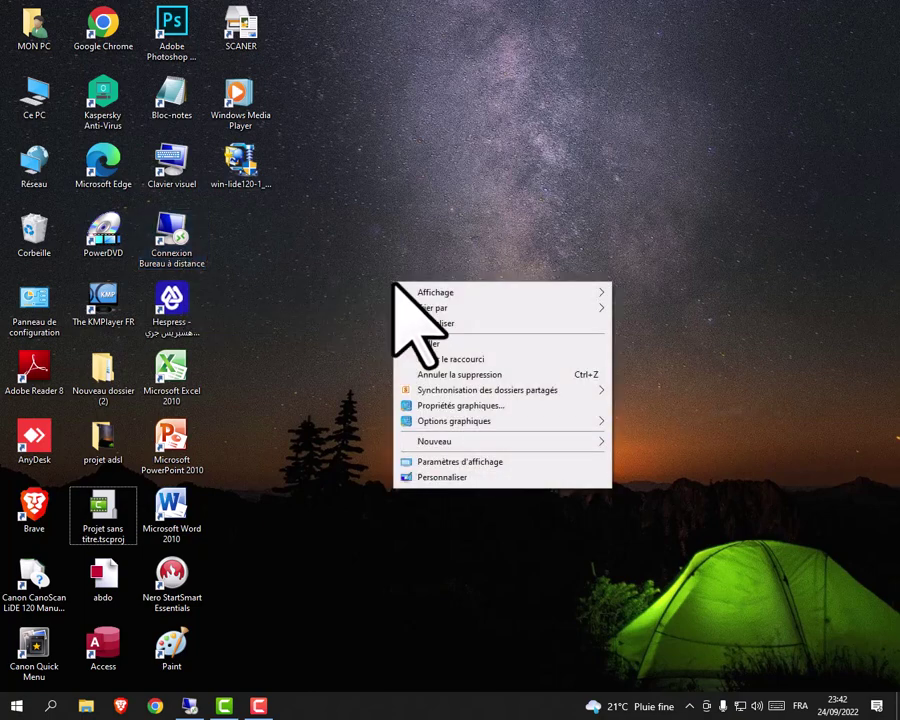
mouse_move(437, 294)
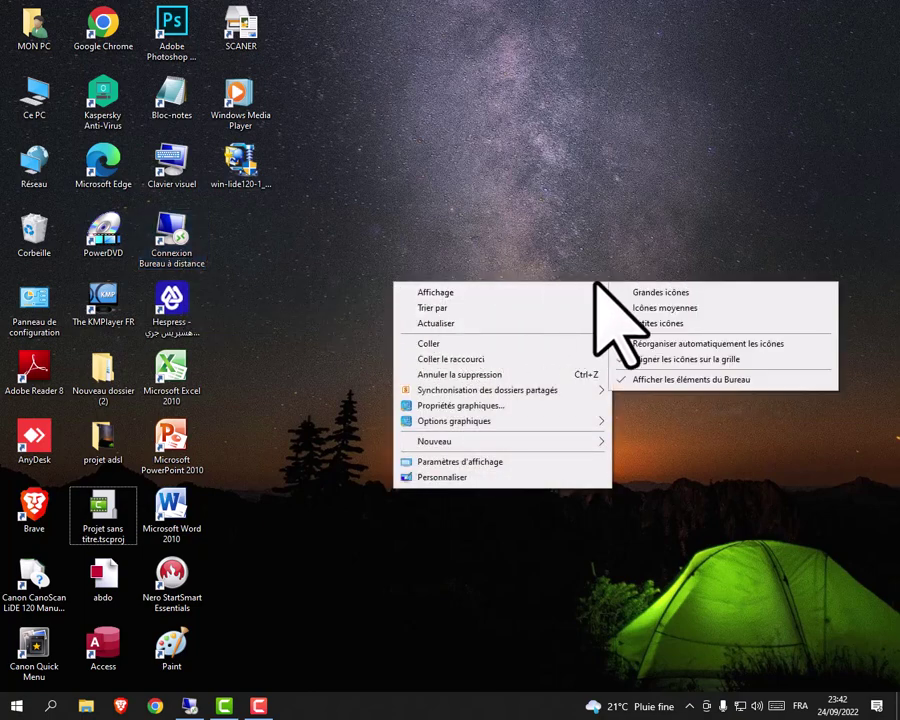
click(645, 292)
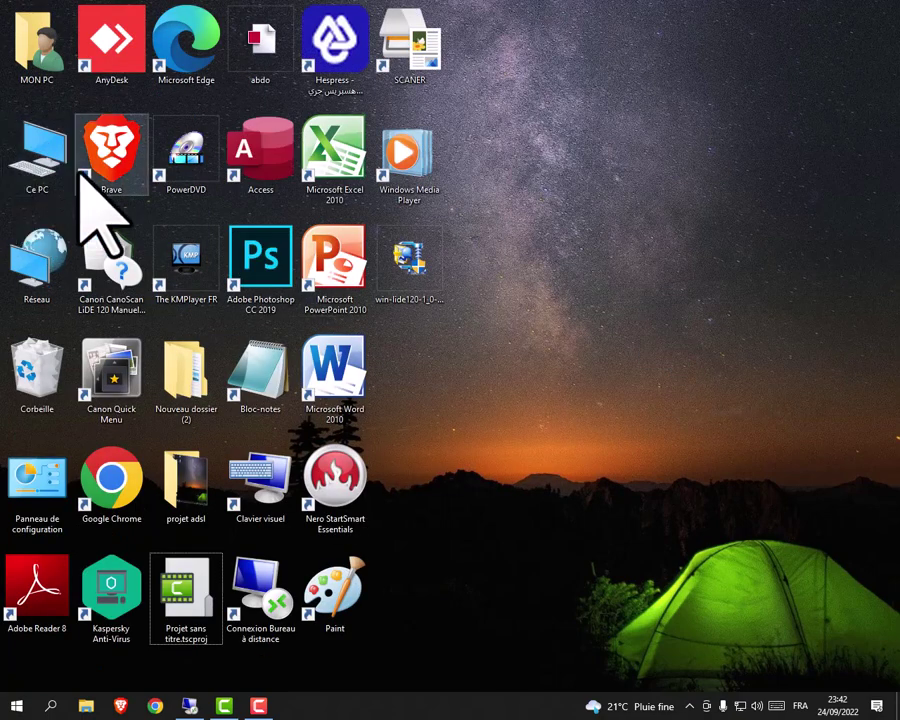
Switch the desktop icons to the medium size (Icônes moyennes).
right_click(501, 316)
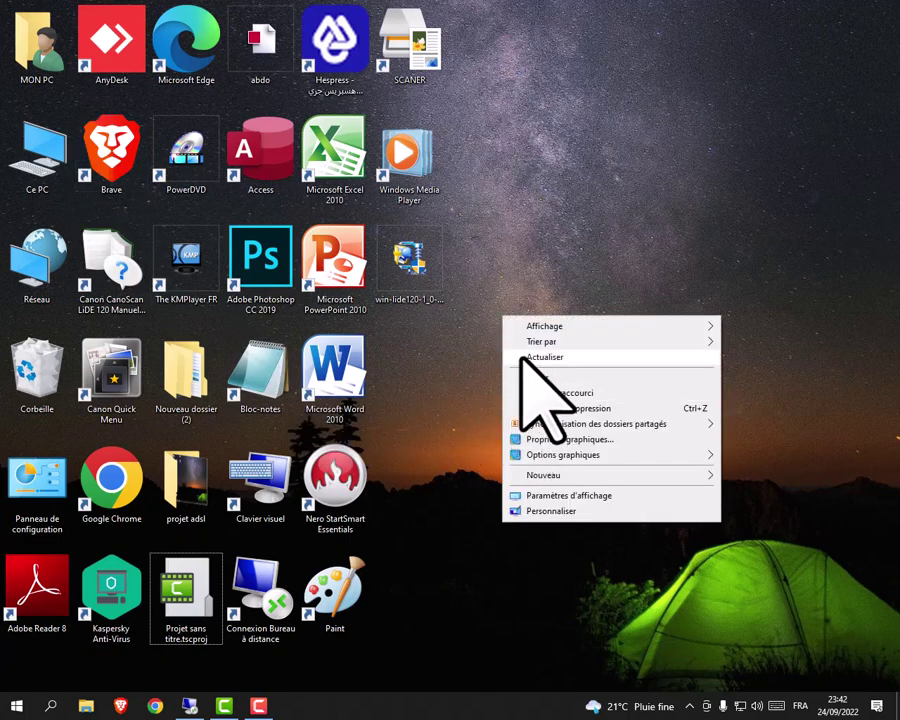
mouse_move(549, 333)
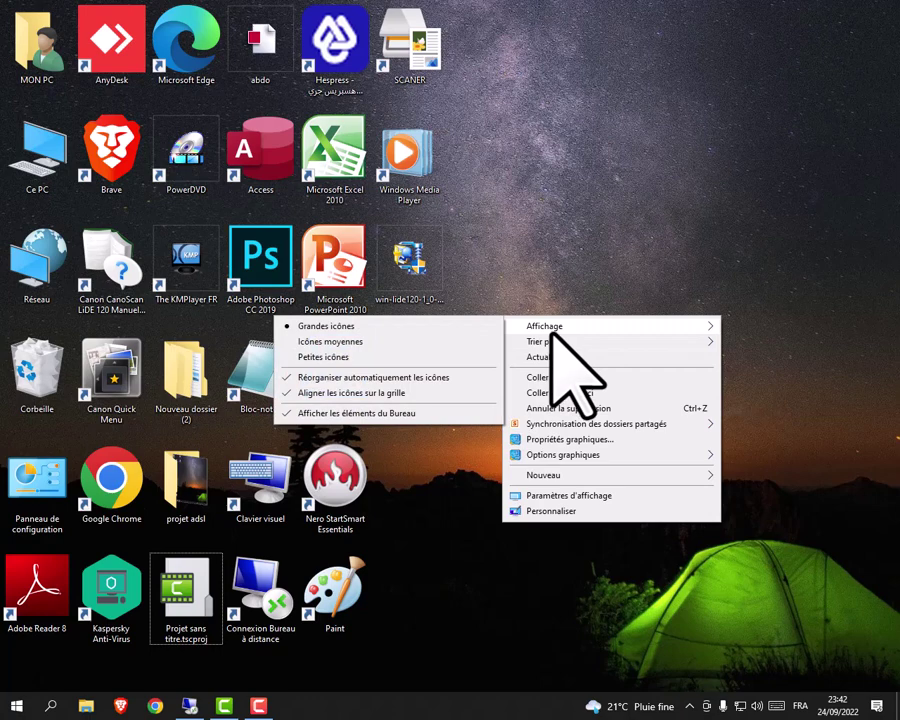
click(354, 341)
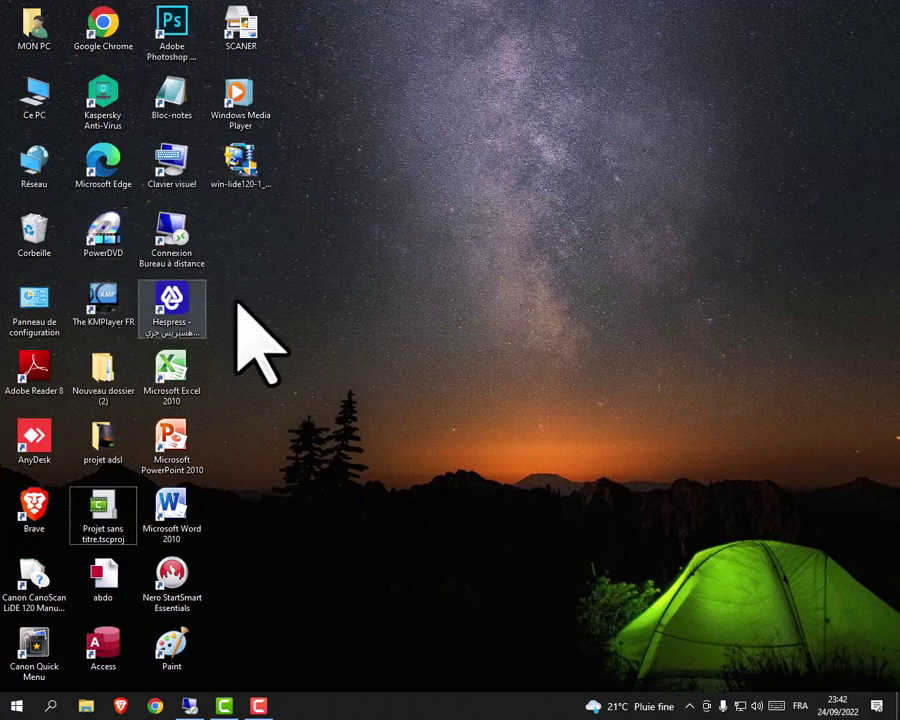
Display the desktop icons at the small size (Petites icônes).
right_click(430, 268)
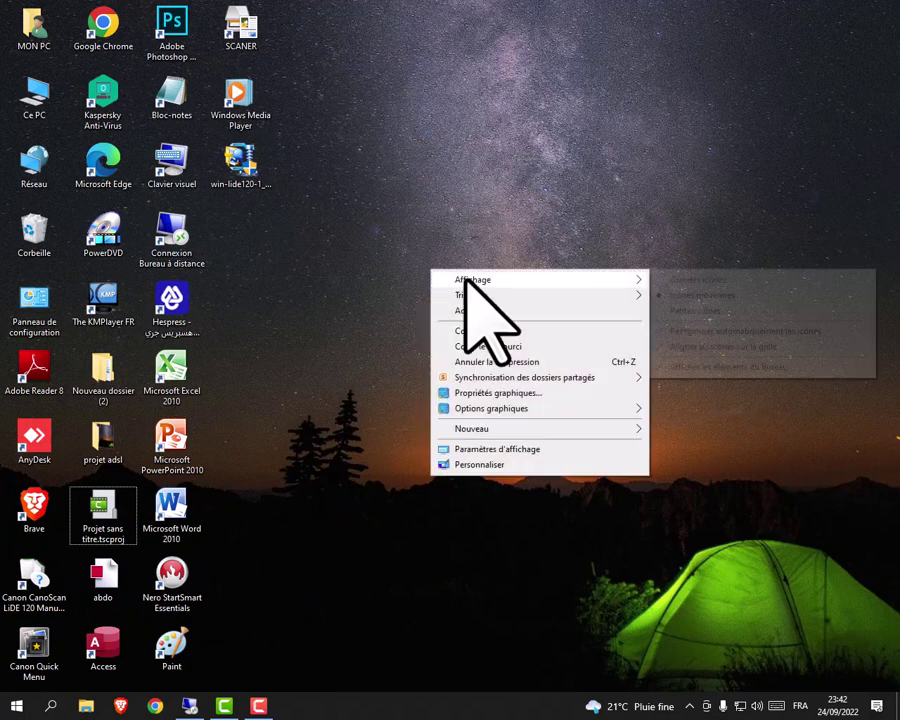
mouse_move(463, 275)
click(669, 310)
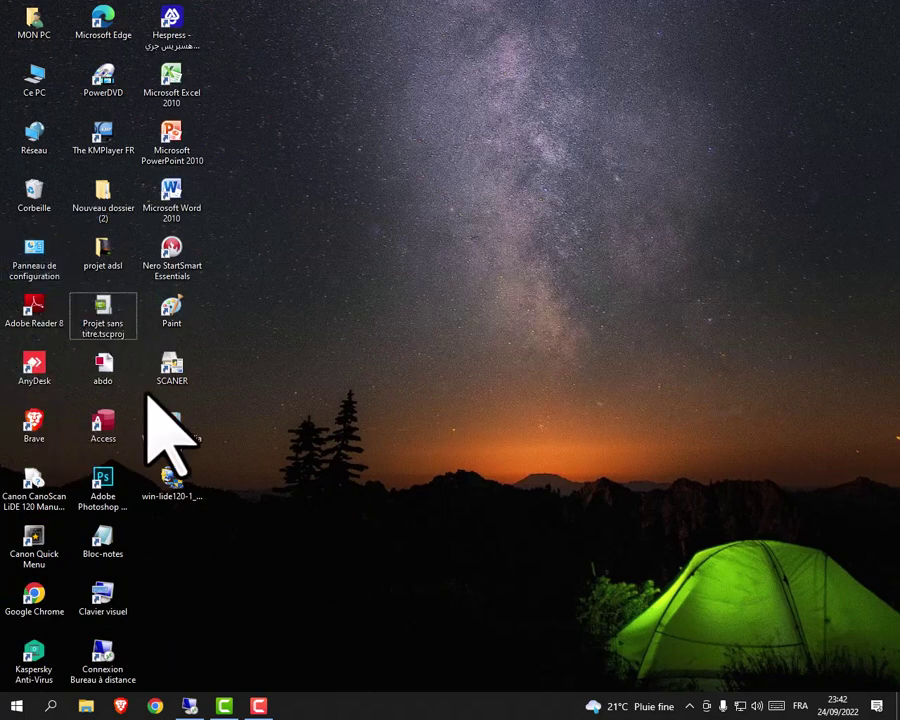
Set the desktop icons back to the medium size (Icônes moyennes).
right_click(372, 329)
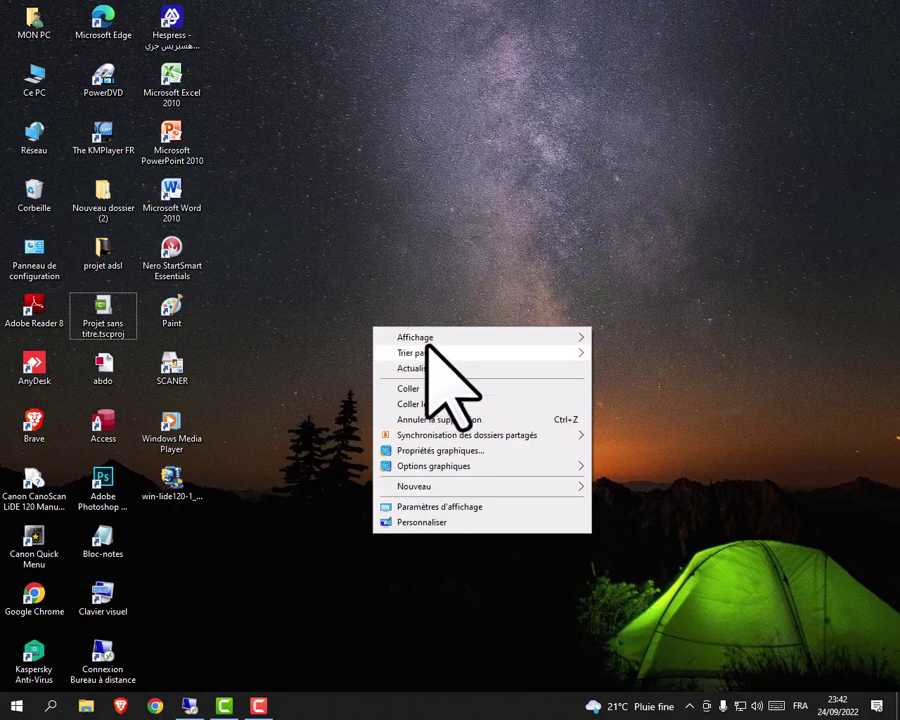
mouse_move(430, 337)
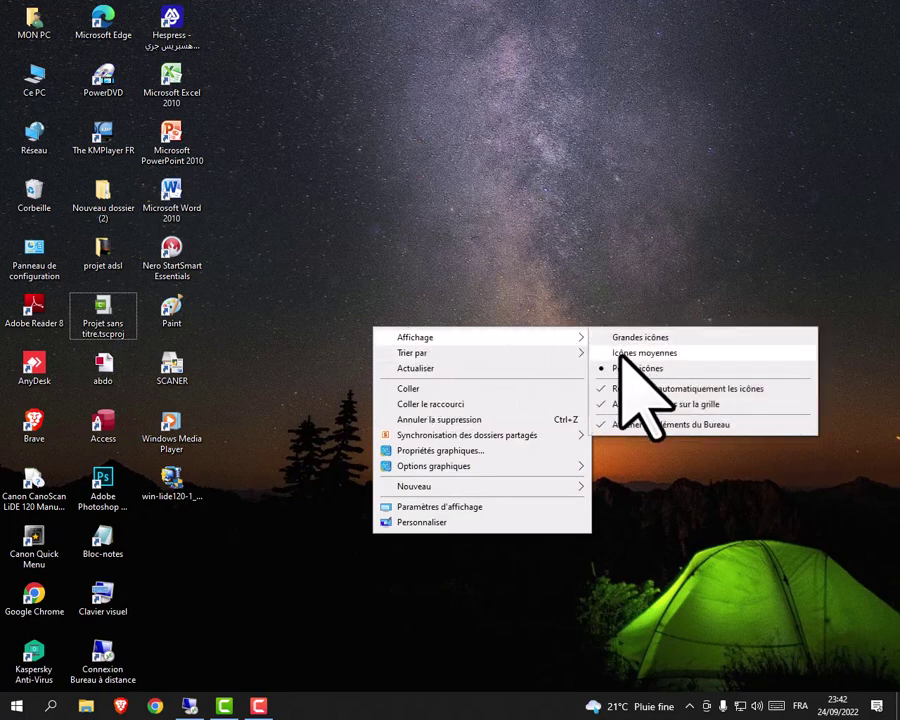
click(619, 354)
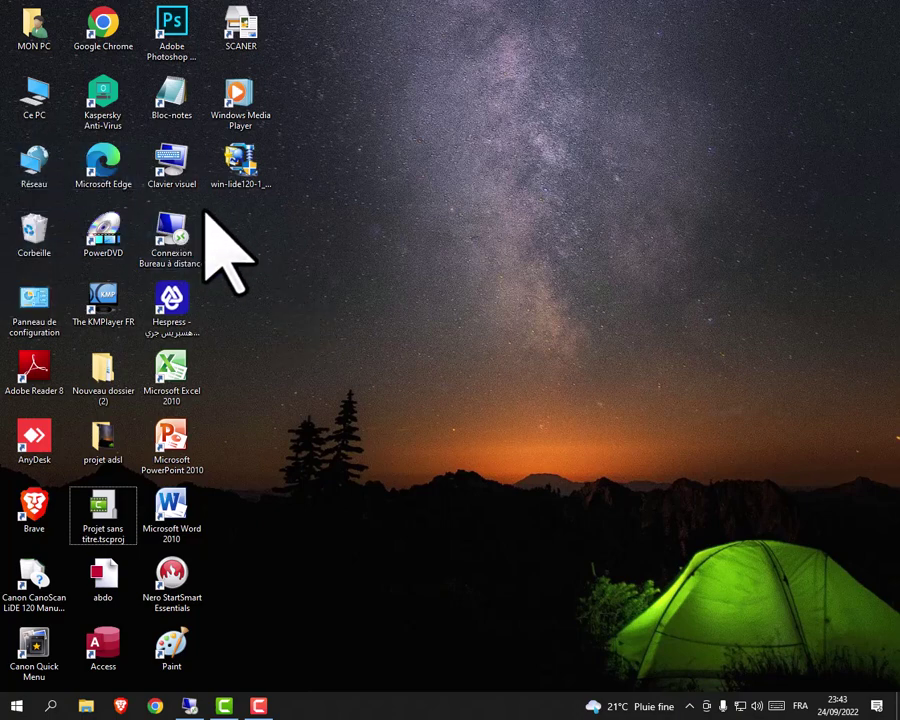
Try to move the Windows Media Player icon to the first column of desktop icons, at Ce PC.
click(238, 163)
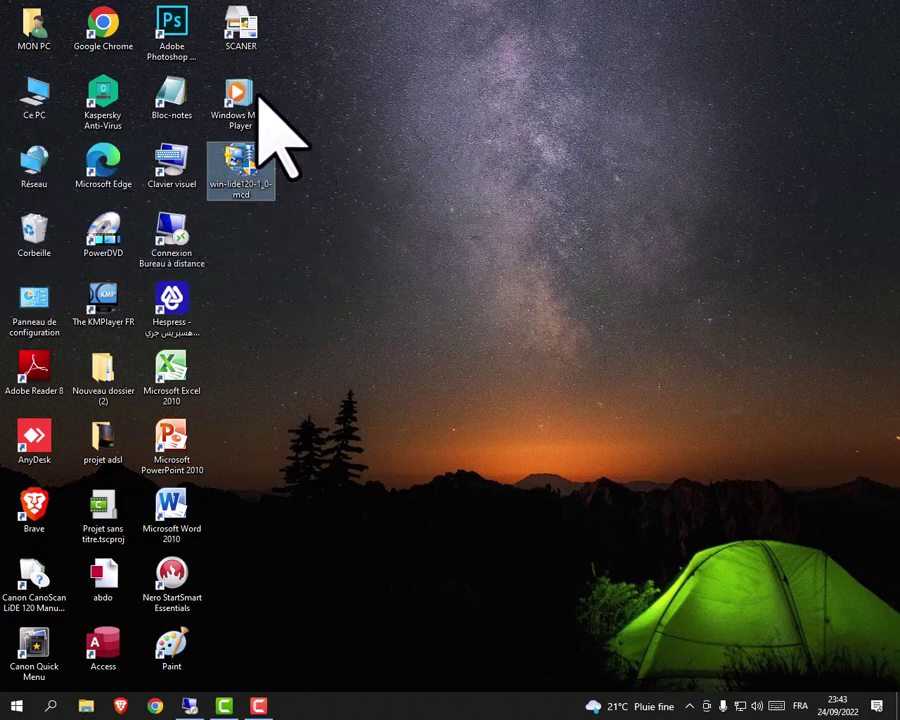
drag(255, 98, 36, 96)
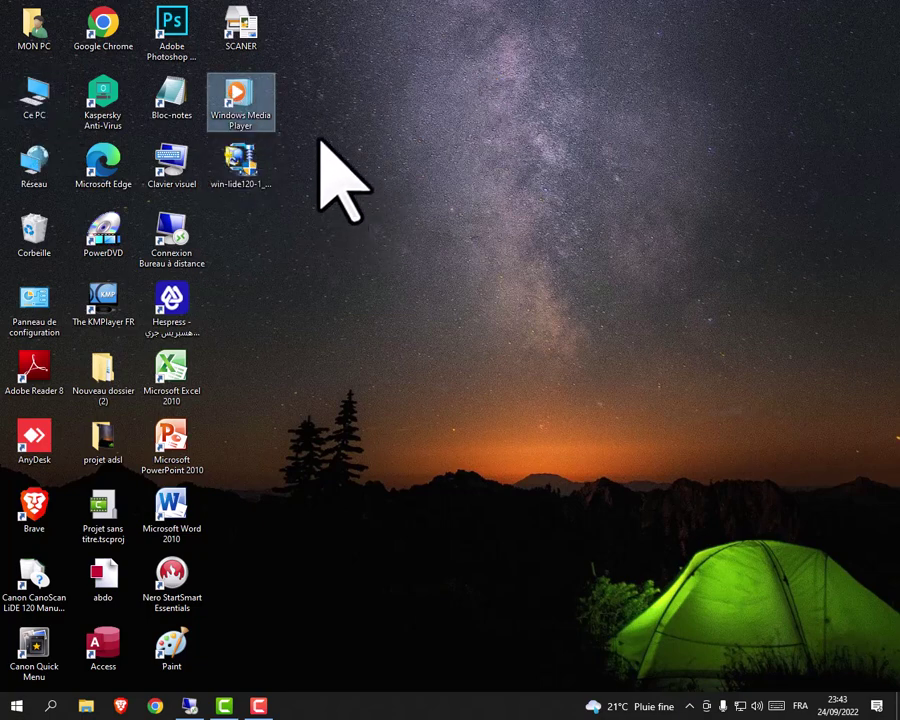
Turn off the automatic rearrangement of the desktop icons (Réorganiser automatiquement les icônes).
right_click(376, 216)
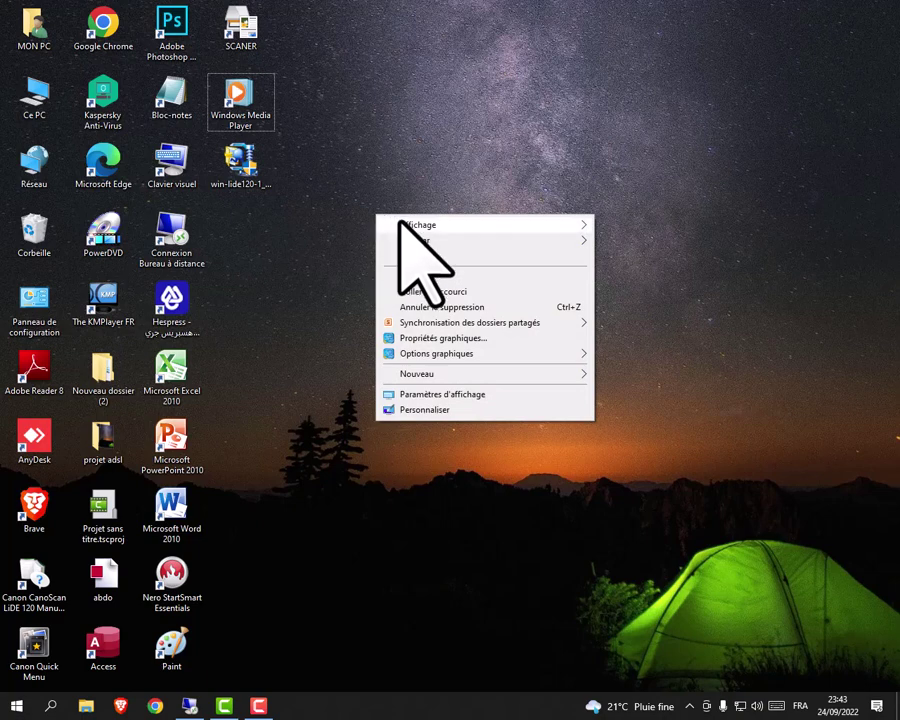
mouse_move(402, 224)
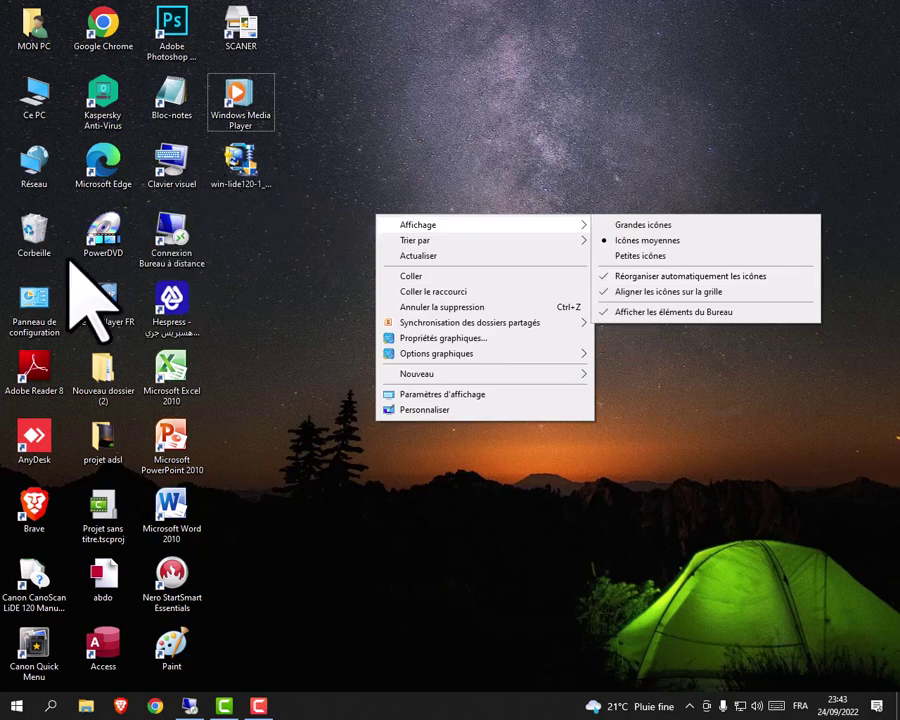
click(615, 280)
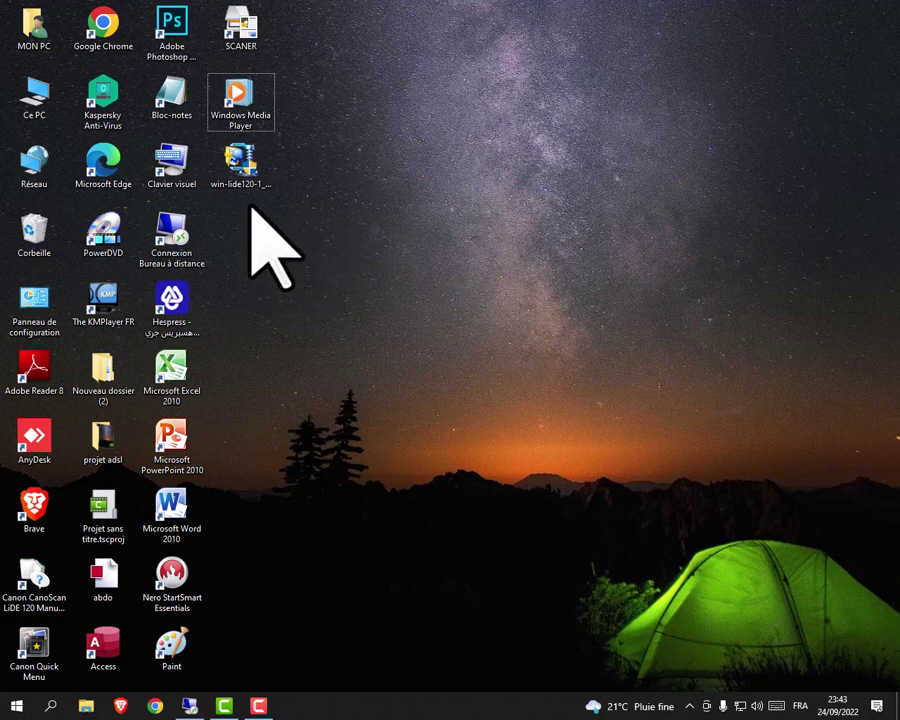
Move the win-lide120, Clavier visuel and Windows Media Player icons to the desktop's upper middle and Connexion Bureau à distance to its upper-right corner.
drag(236, 160, 450, 80)
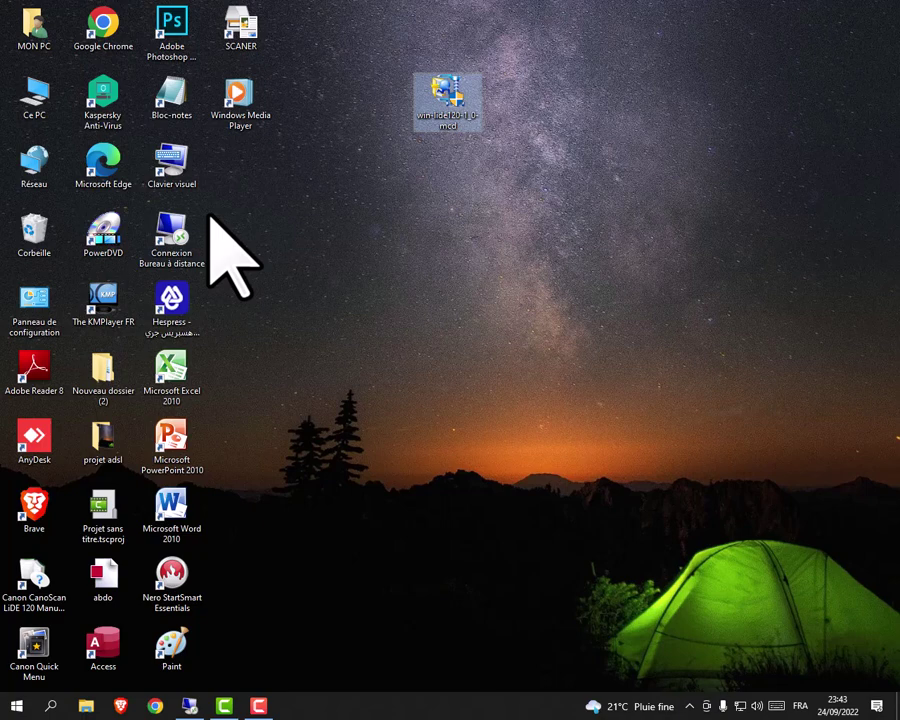
drag(209, 215, 568, 137)
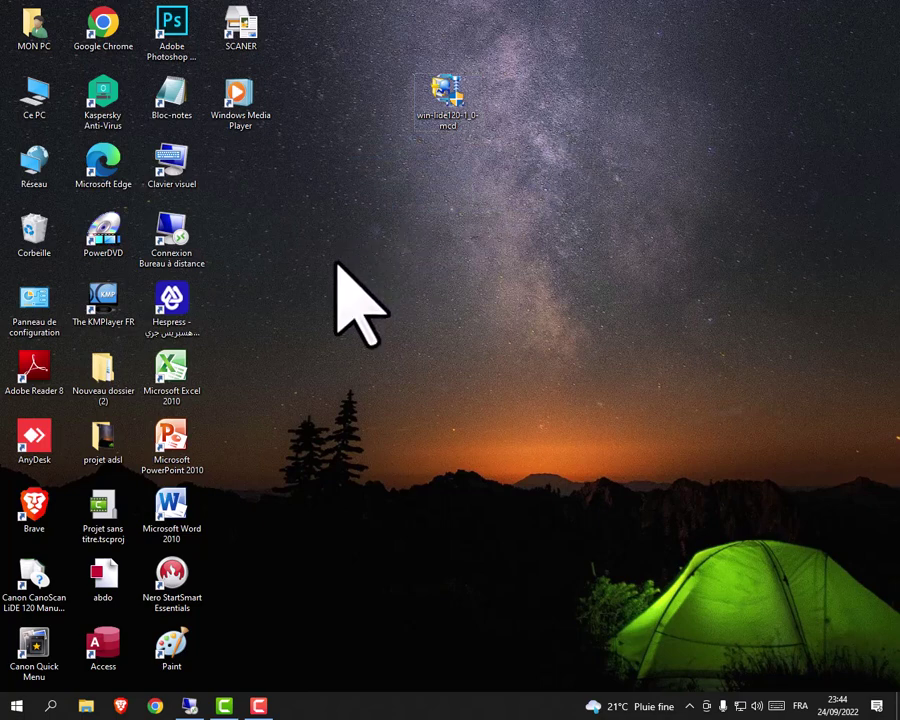
click(168, 232)
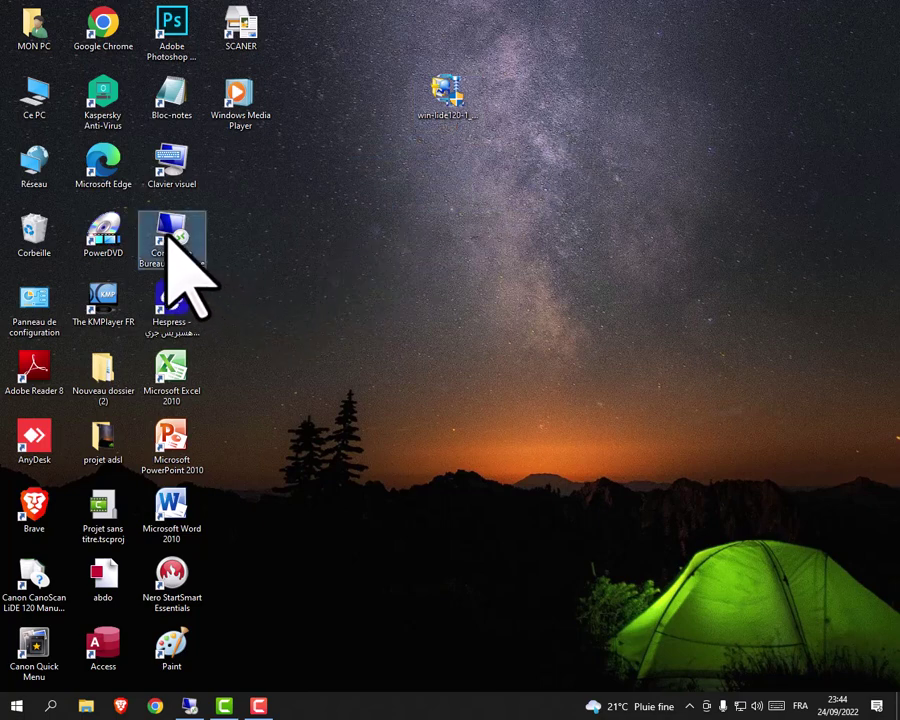
drag(168, 232, 445, 155)
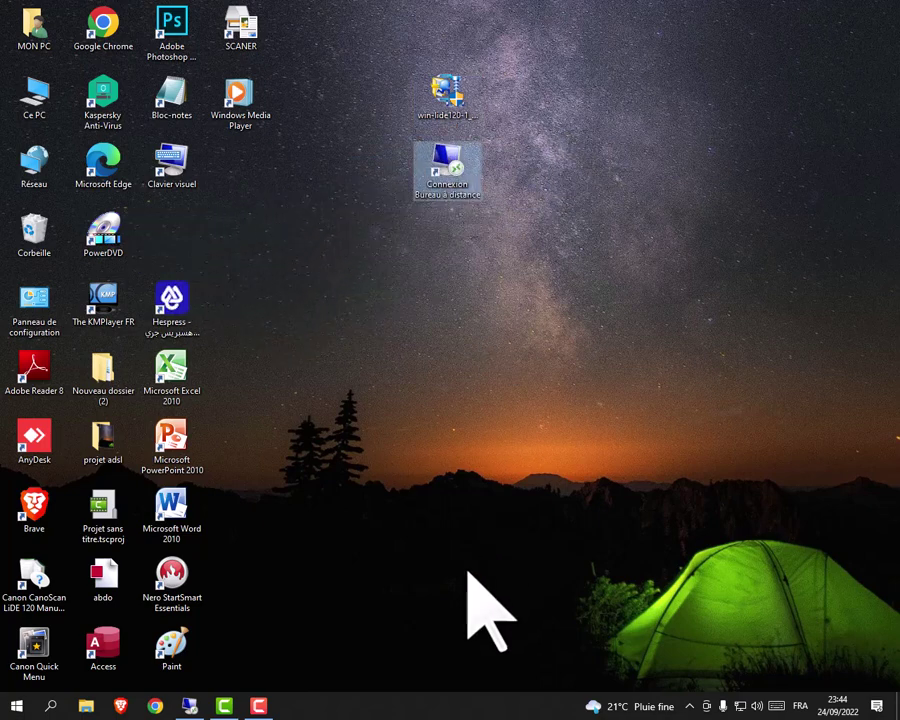
click(177, 180)
drag(211, 172, 462, 32)
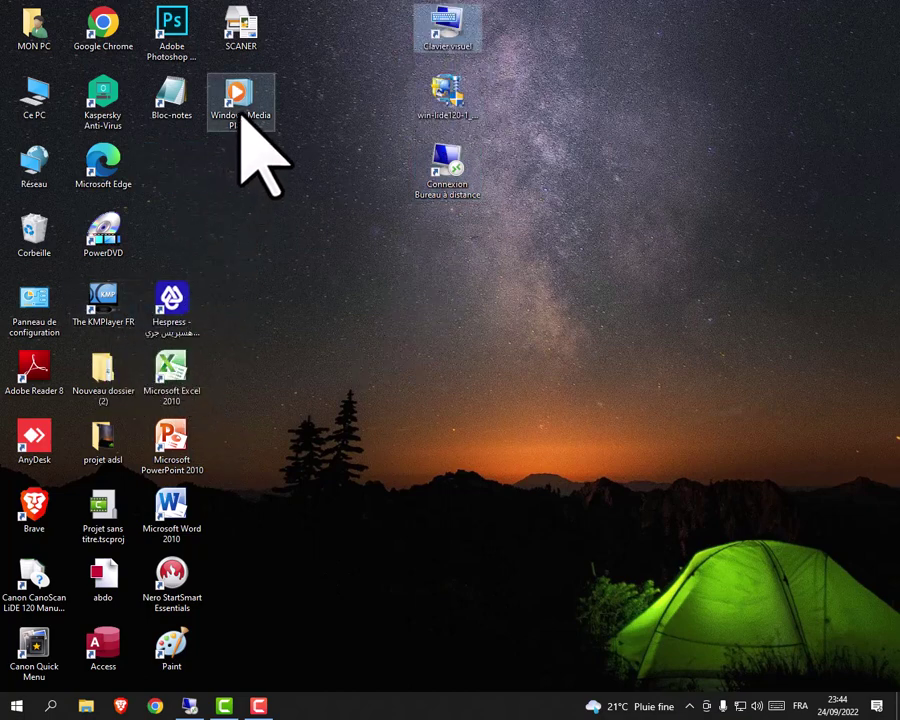
drag(242, 120, 510, 112)
drag(443, 185, 831, 44)
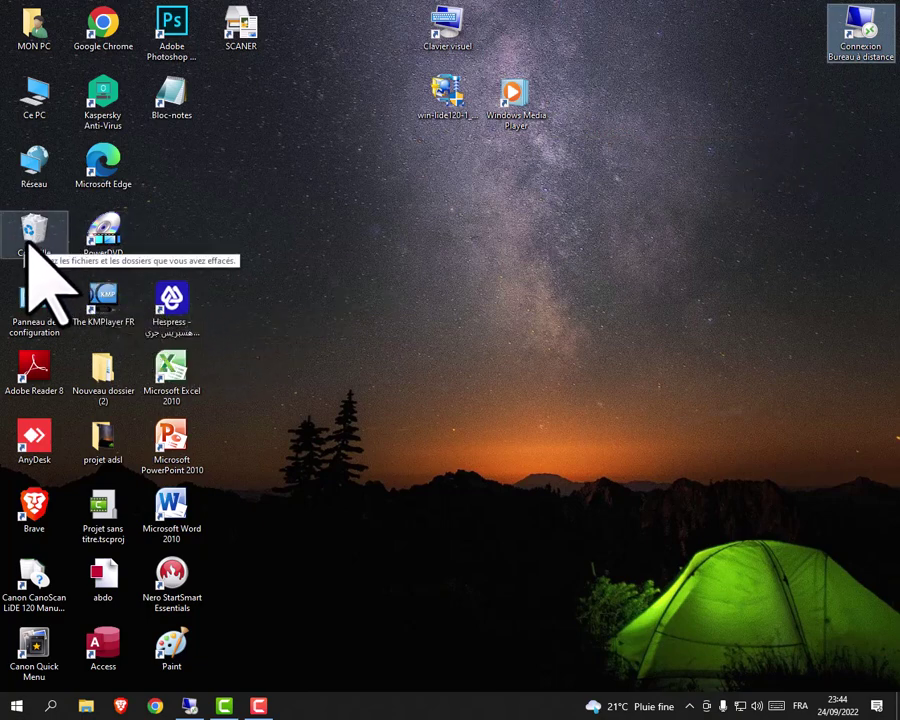
Move the Corbeille icon to the desktop's far right side and back to its original place below Réseau.
click(28, 243)
drag(28, 245, 856, 522)
drag(851, 648, 38, 256)
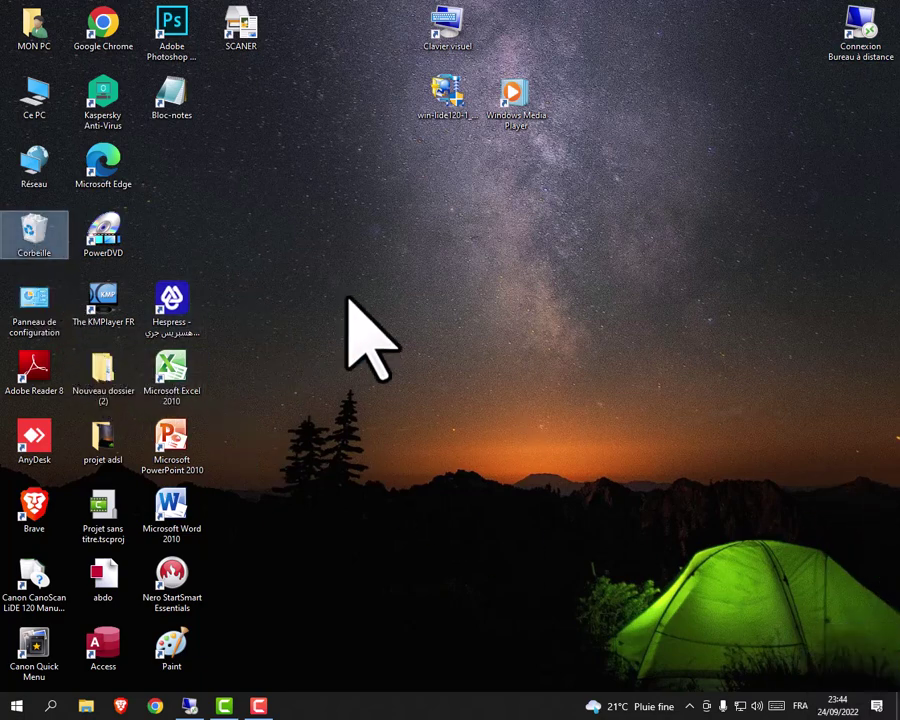
Turn on the automatic rearrangement of the desktop icons (Réorganiser automatiquement les icônes).
right_click(397, 196)
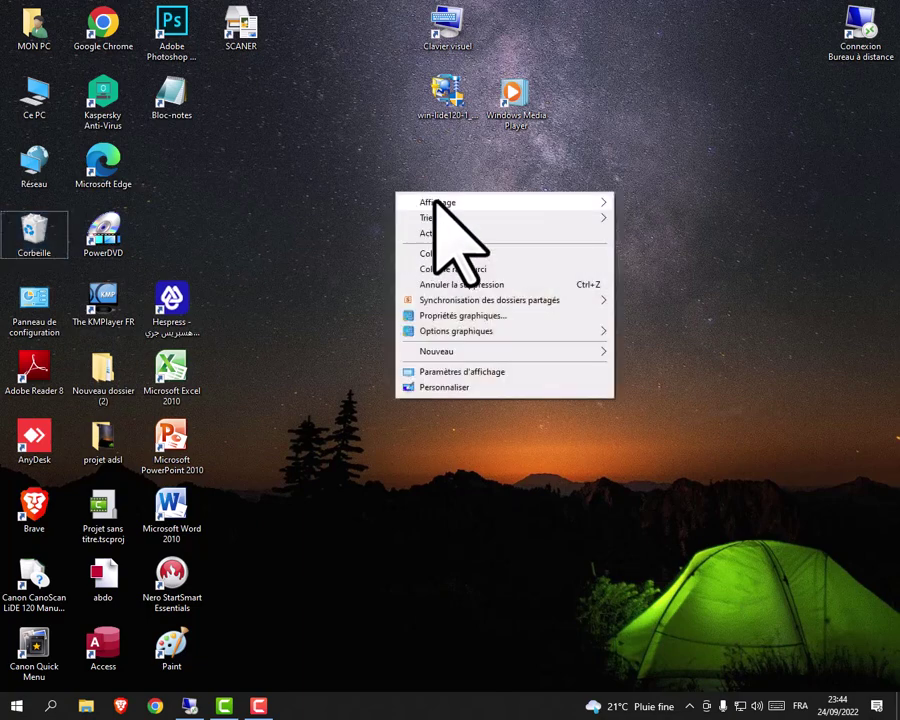
mouse_move(442, 202)
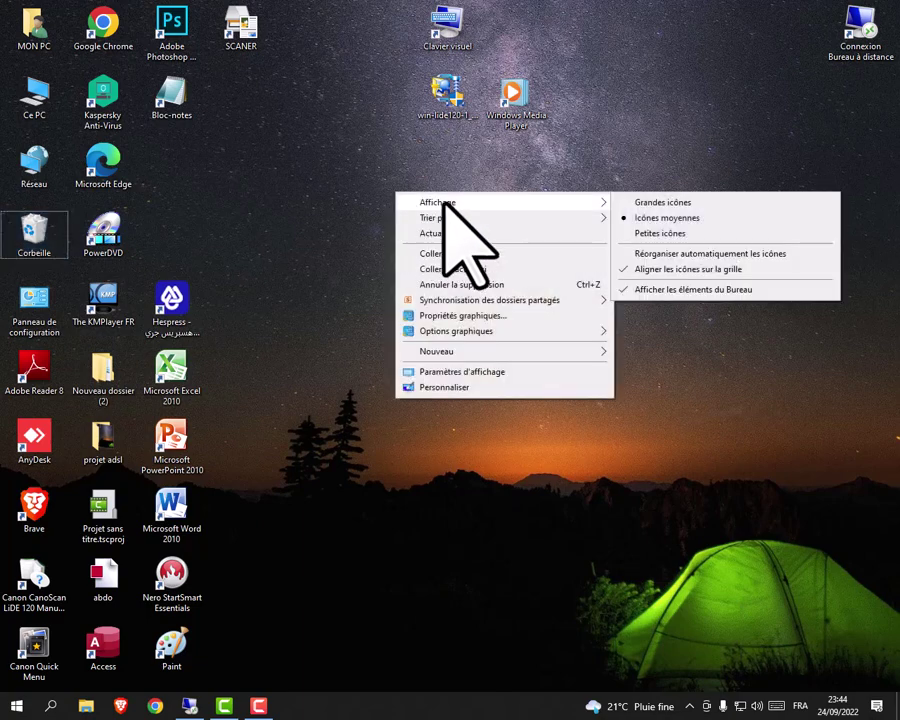
click(622, 253)
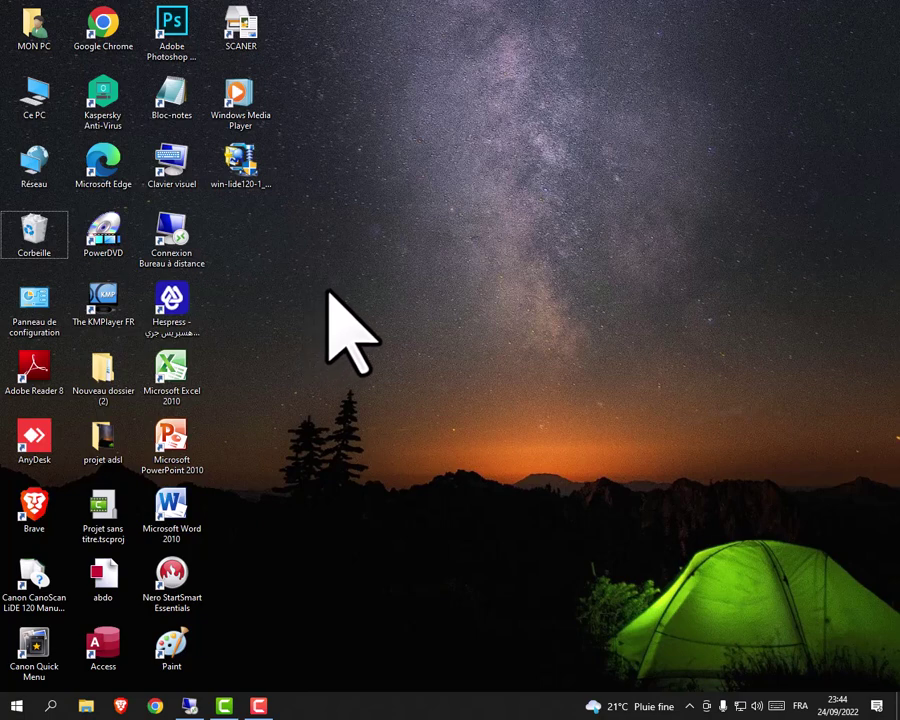
right_click(383, 268)
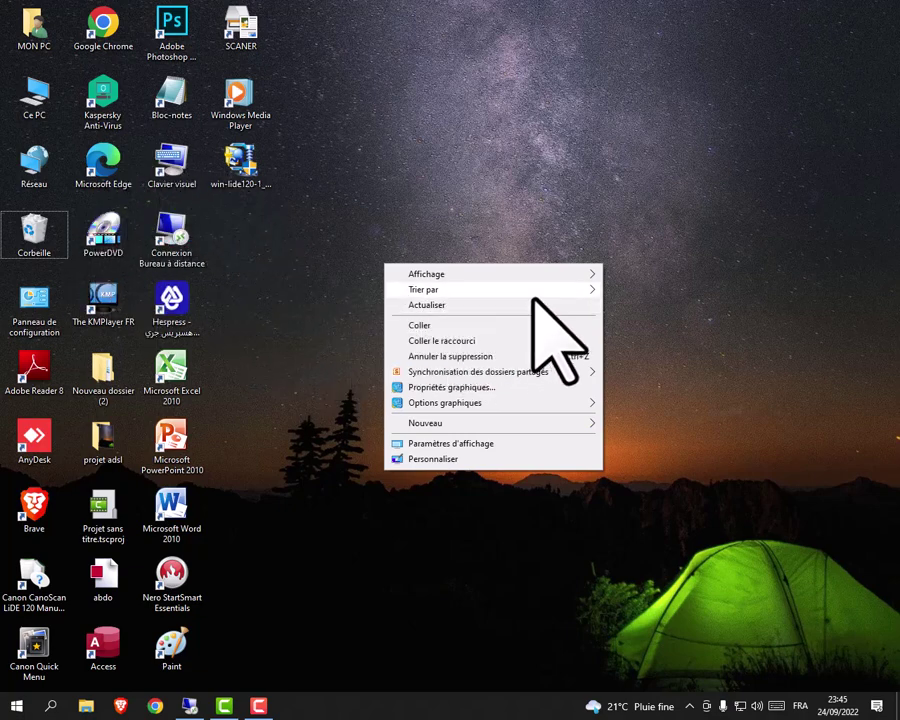
mouse_move(433, 289)
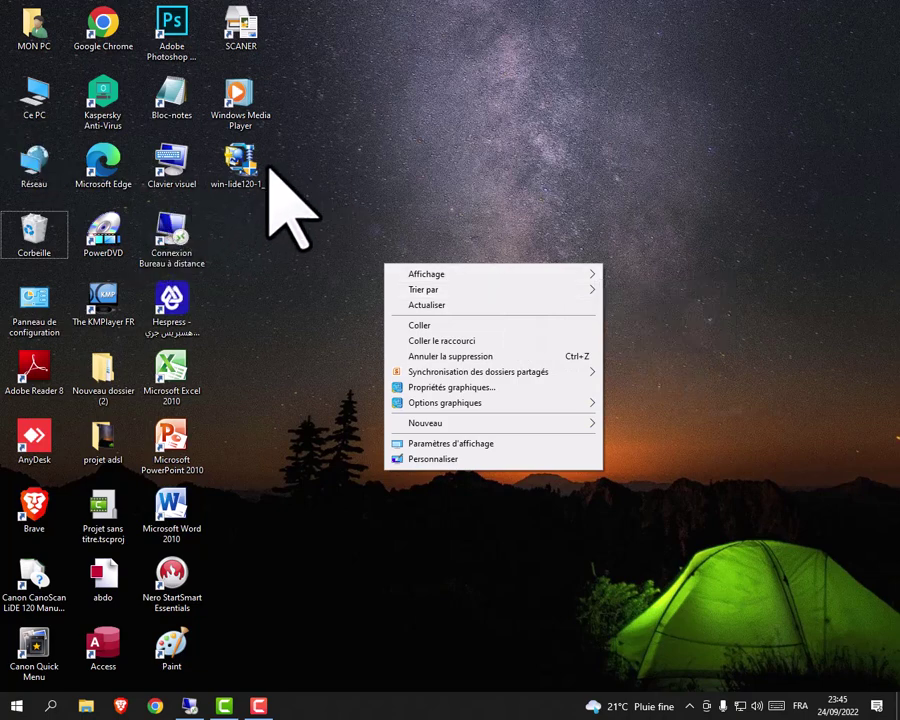
mouse_move(551, 289)
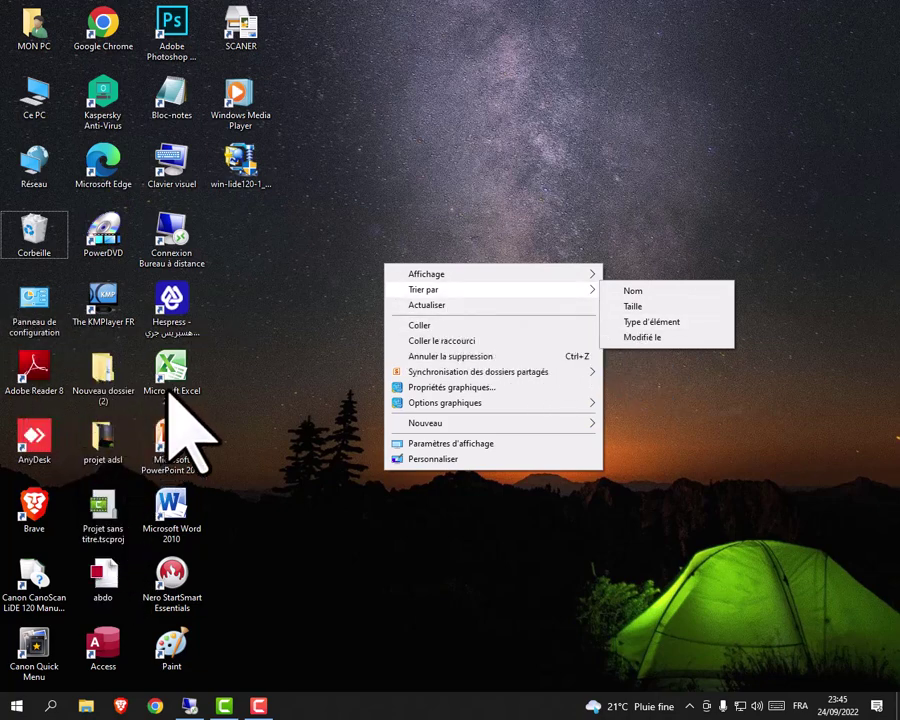
click(98, 440)
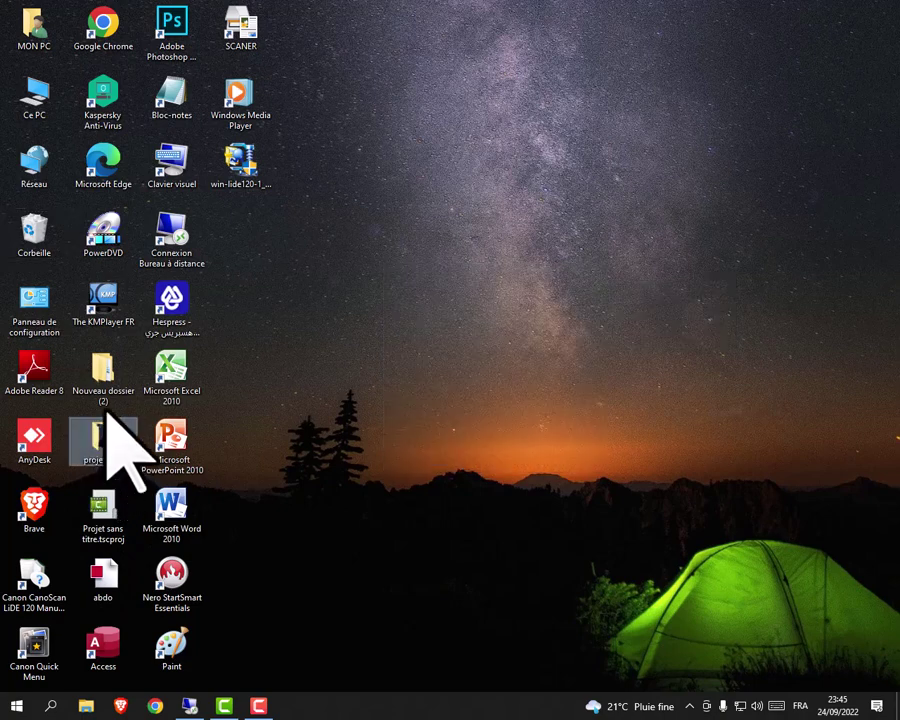
right_click(388, 314)
mouse_move(425, 324)
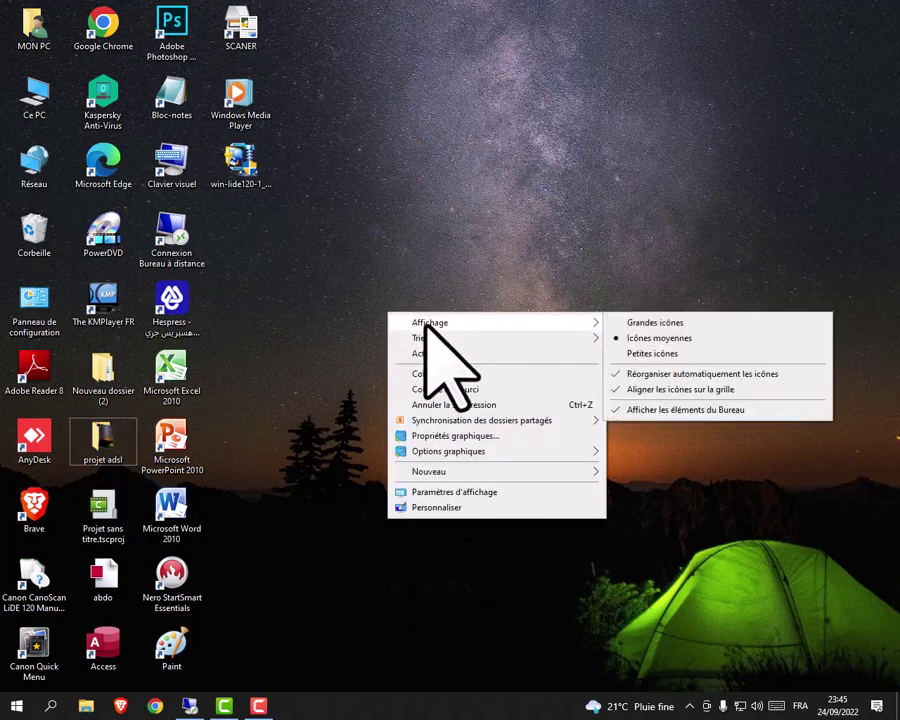
click(230, 360)
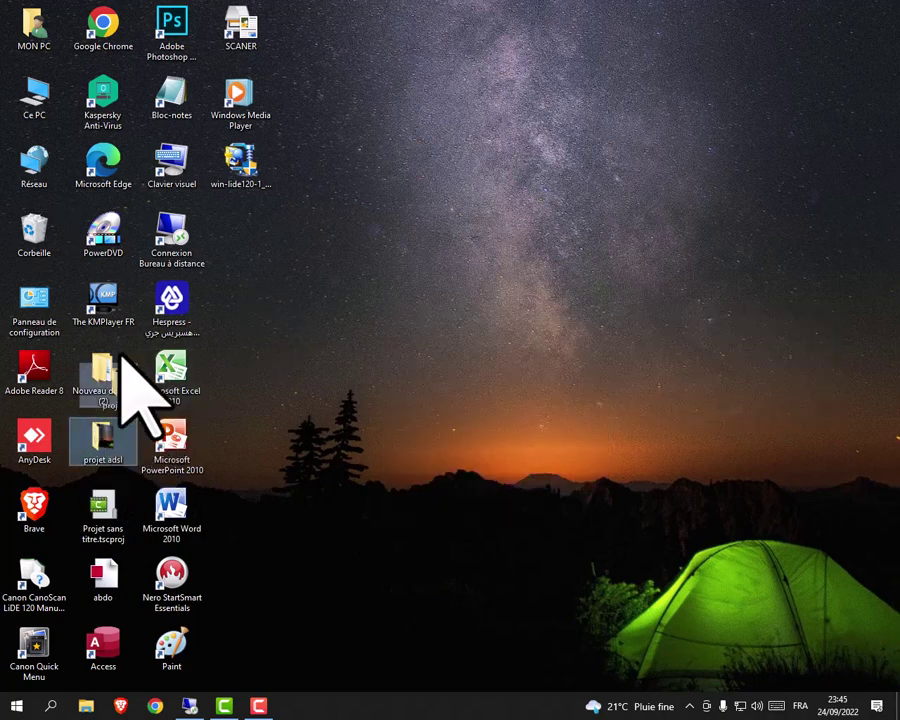
Move the projet adsl folder to just below Clavier visuel and the AnyDesk icon to just below Windows Media Player.
drag(178, 188, 177, 200)
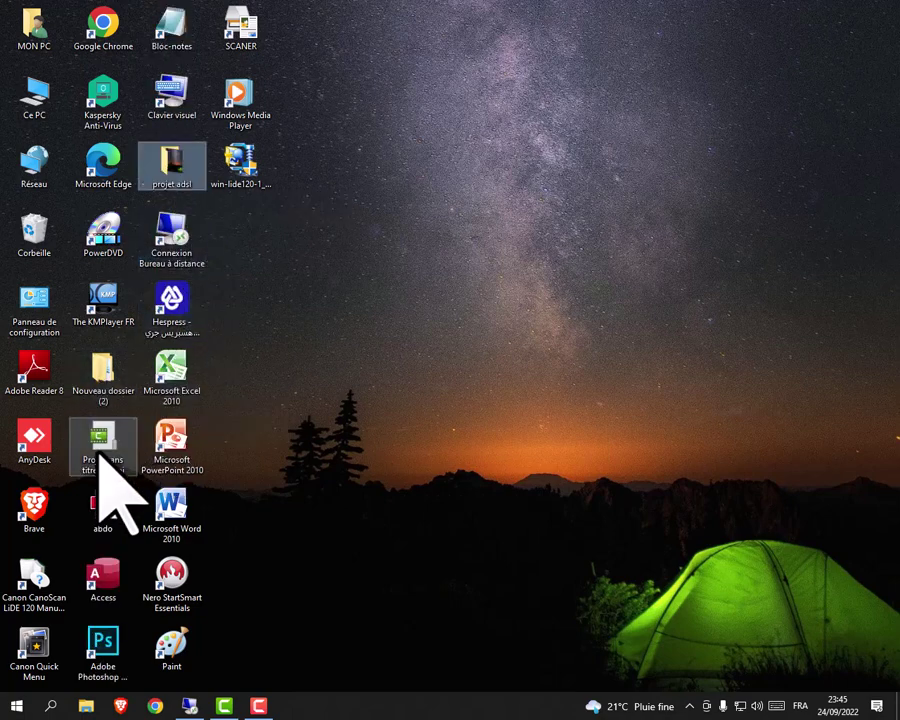
drag(28, 428, 254, 136)
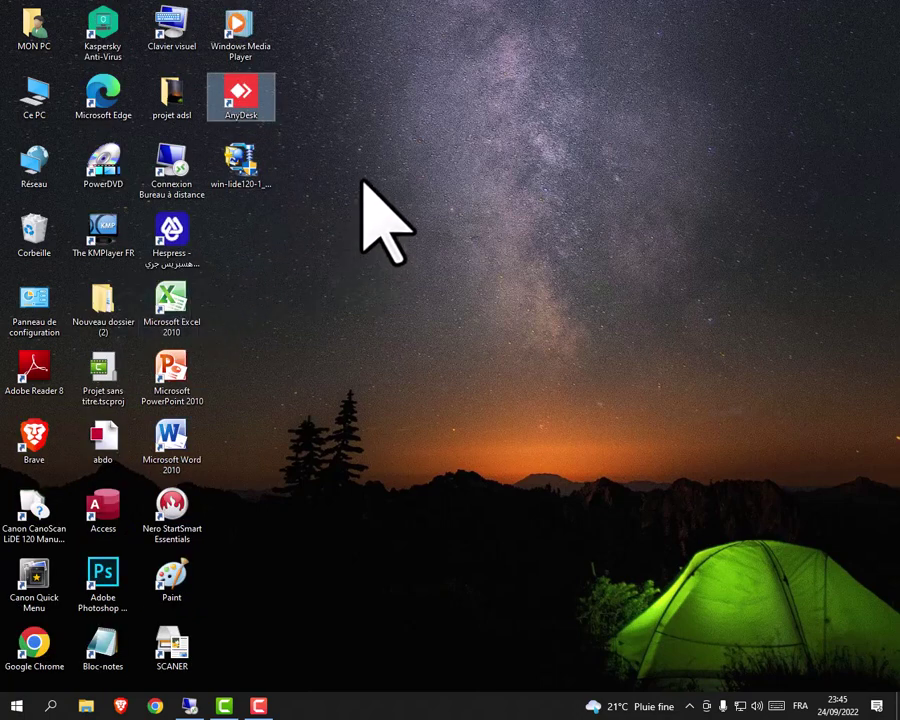
Sort the desktop icons by item type (Type d'élément).
right_click(362, 182)
mouse_move(447, 186)
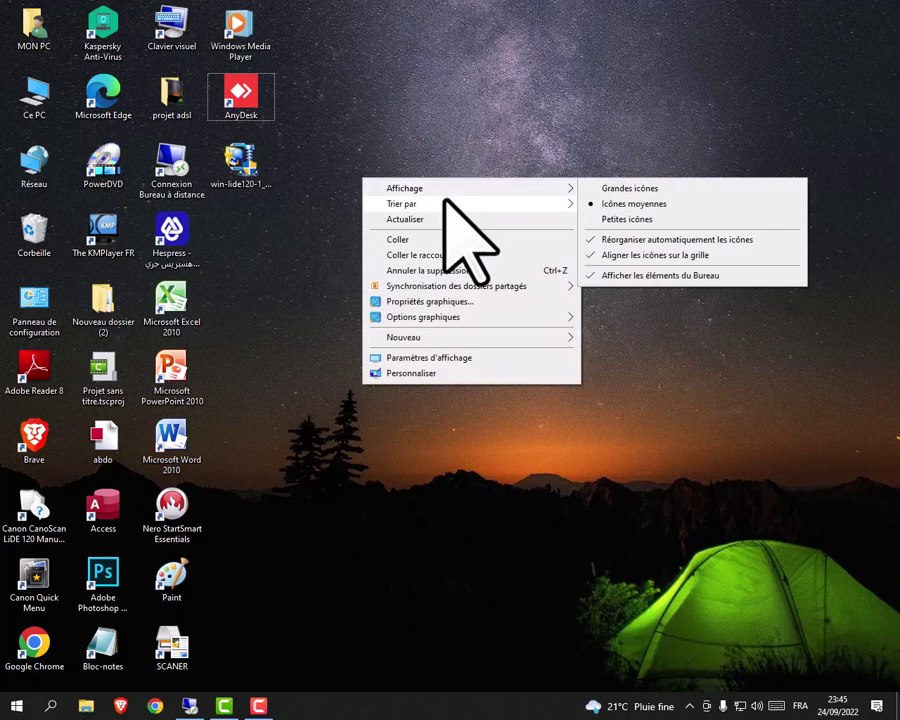
mouse_move(416, 205)
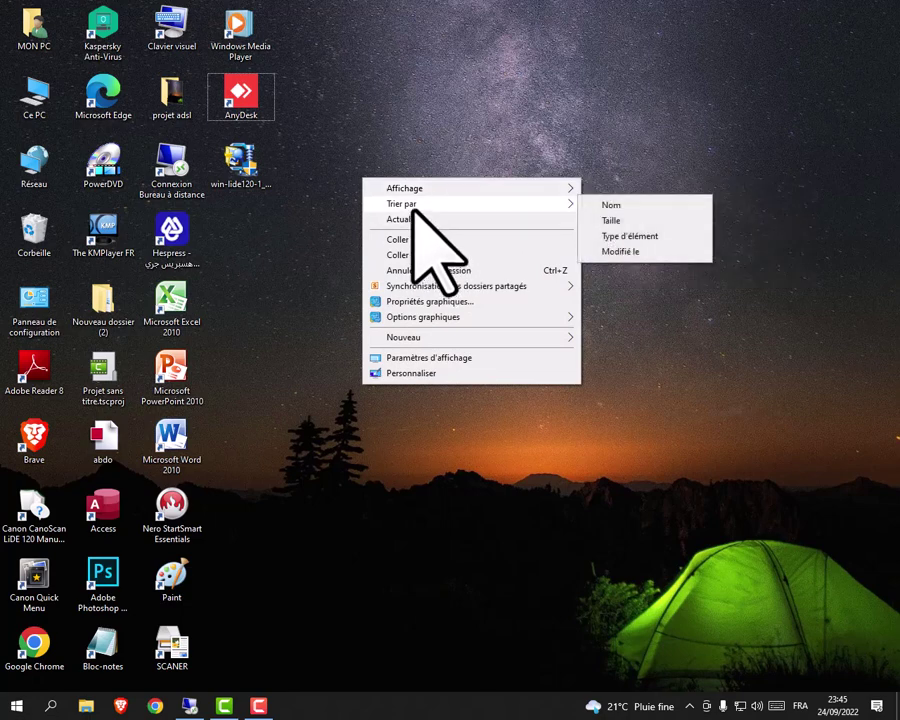
click(600, 236)
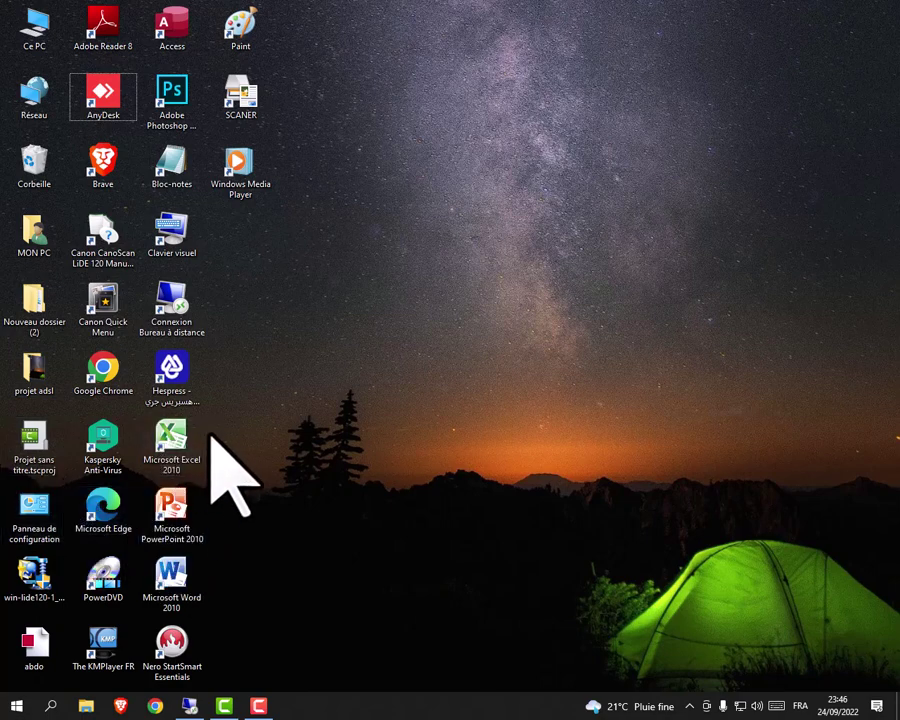
Select the three Microsoft Office 2010 shortcuts, clear the selection and sort the desktop icons by size (Taille).
drag(219, 419, 176, 562)
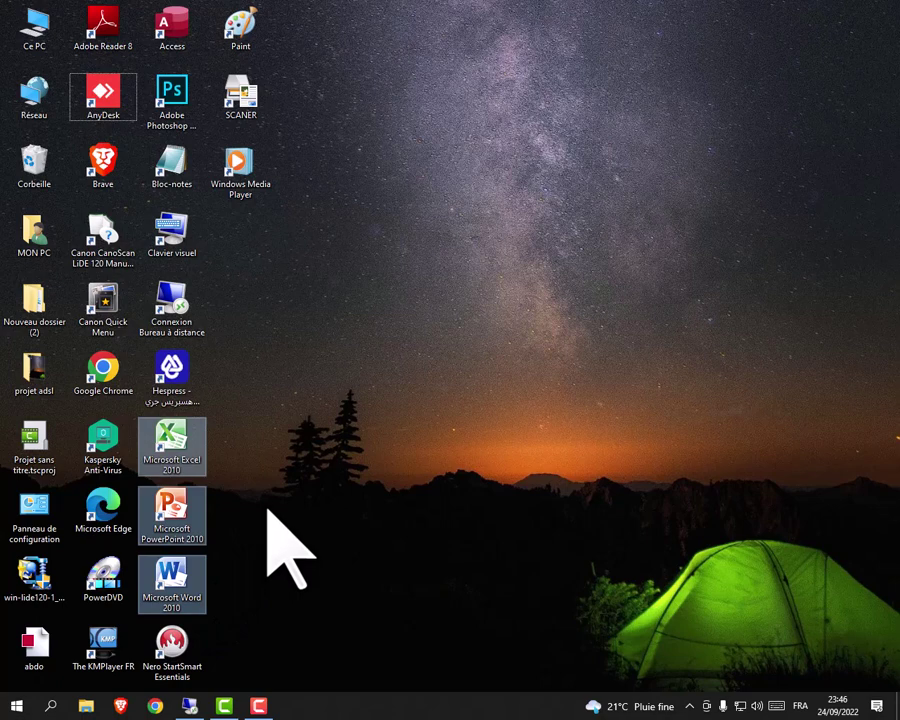
right_click(338, 194)
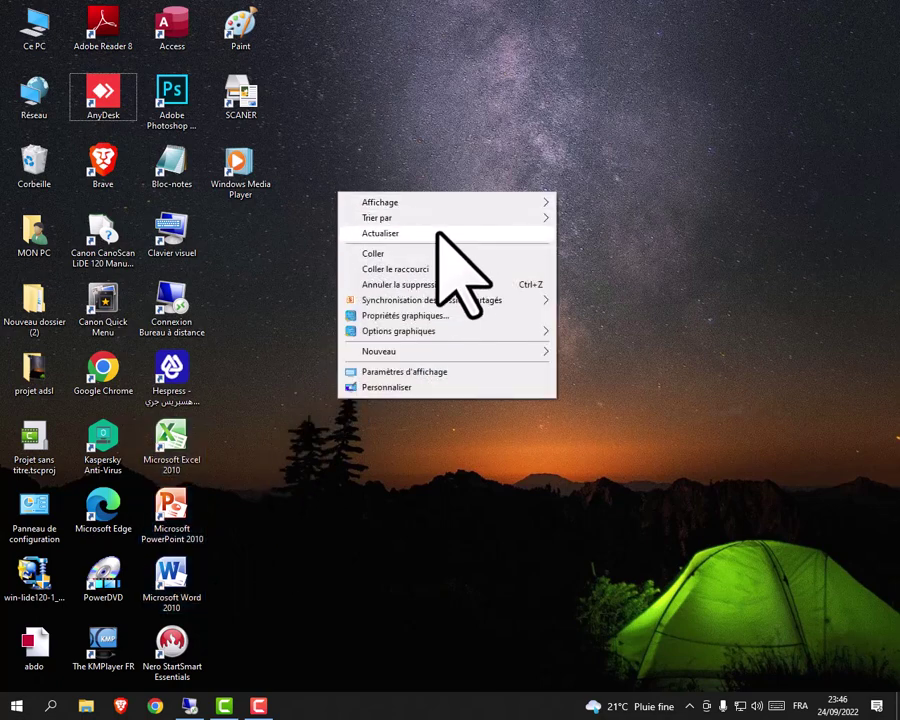
mouse_move(437, 217)
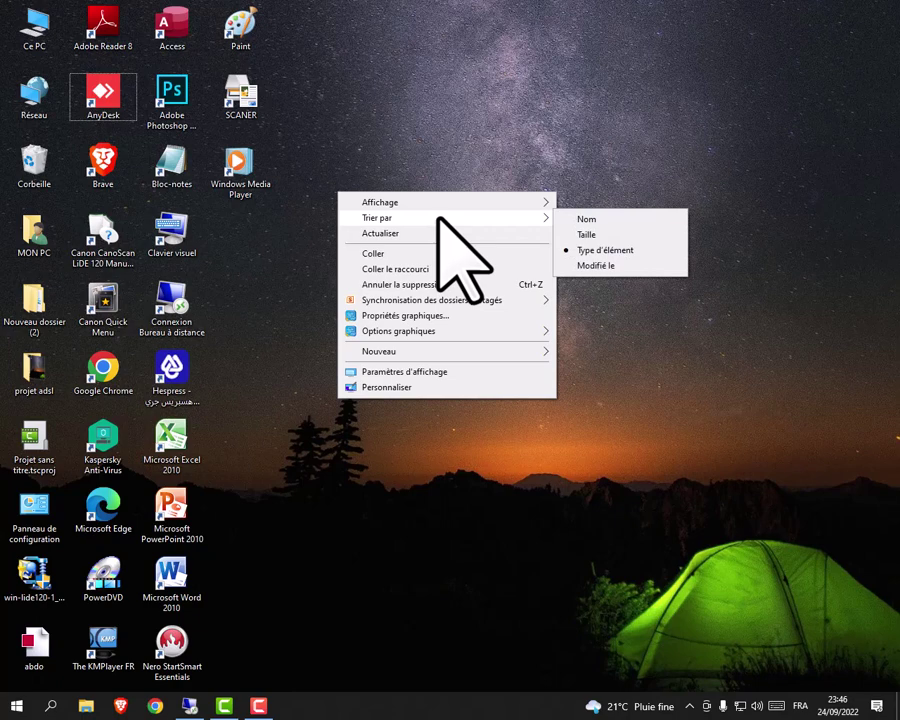
click(578, 236)
Sort the desktop icons by name (Nom).
right_click(420, 221)
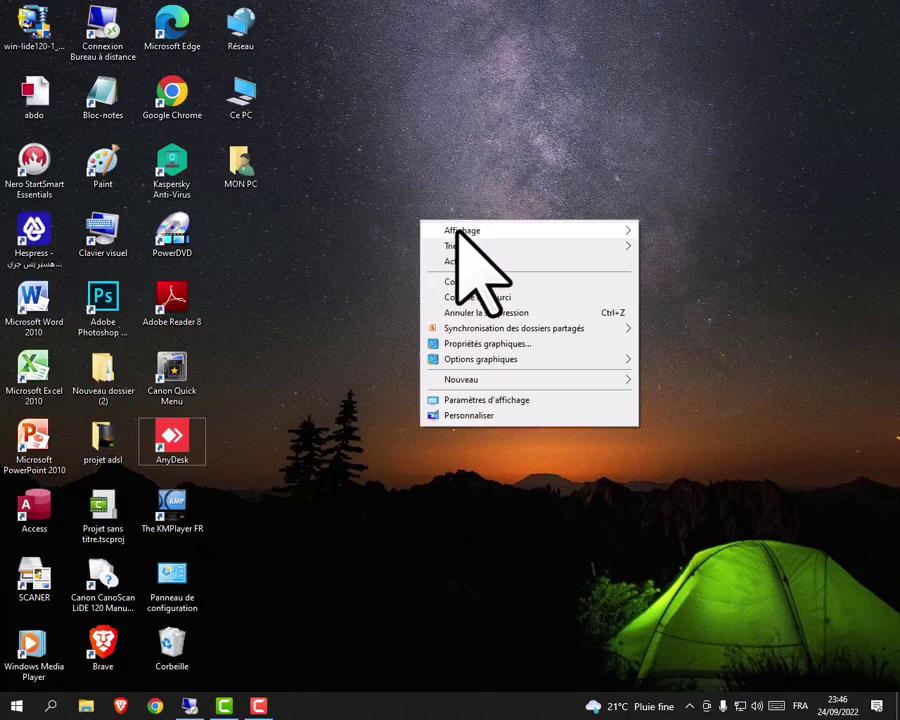
mouse_move(500, 247)
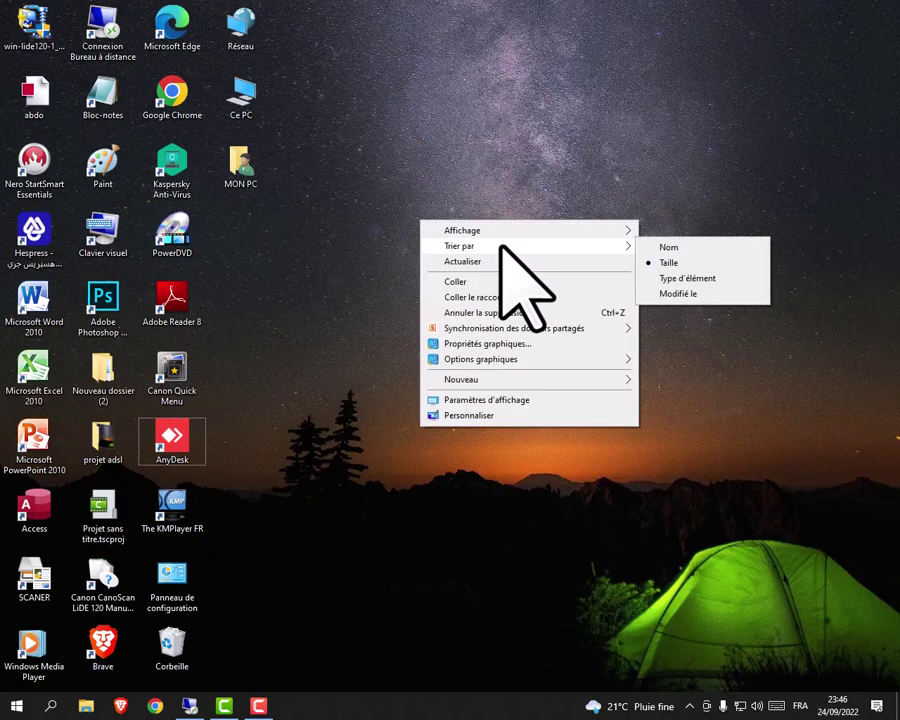
click(658, 247)
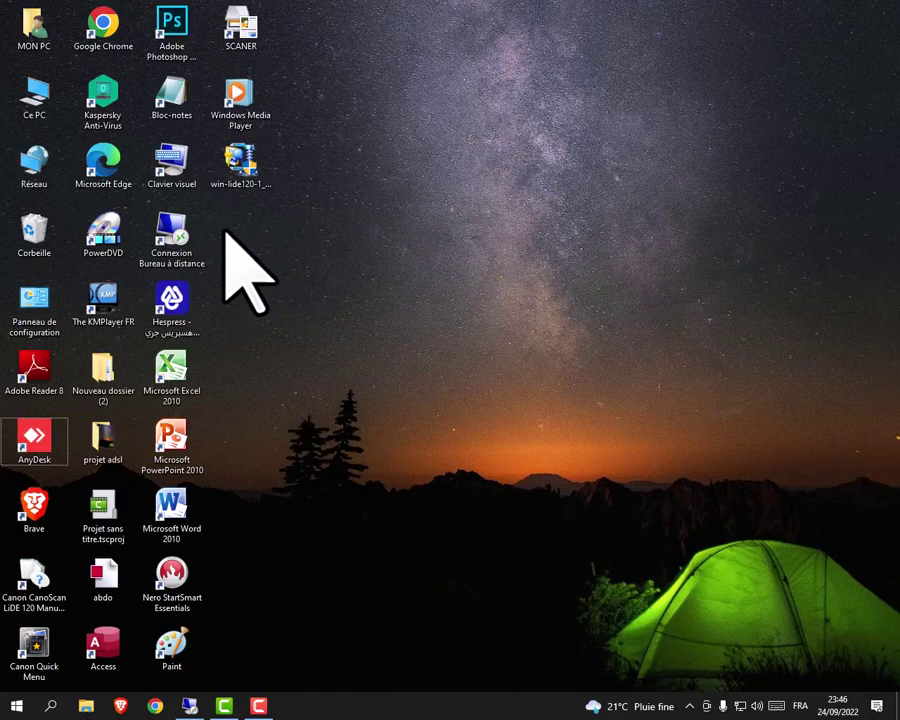
right_click(409, 203)
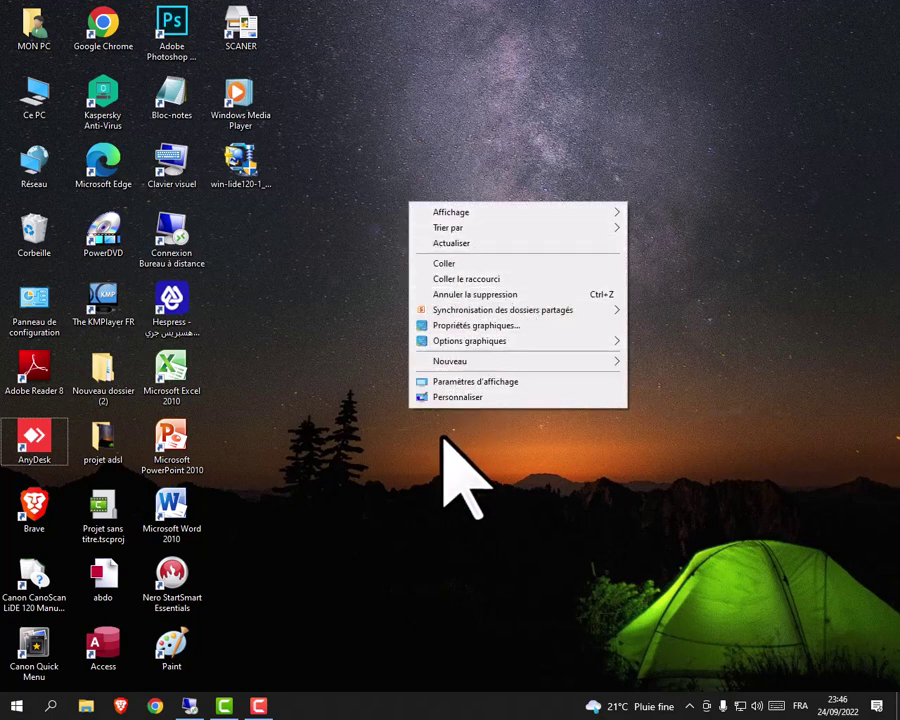
click(370, 138)
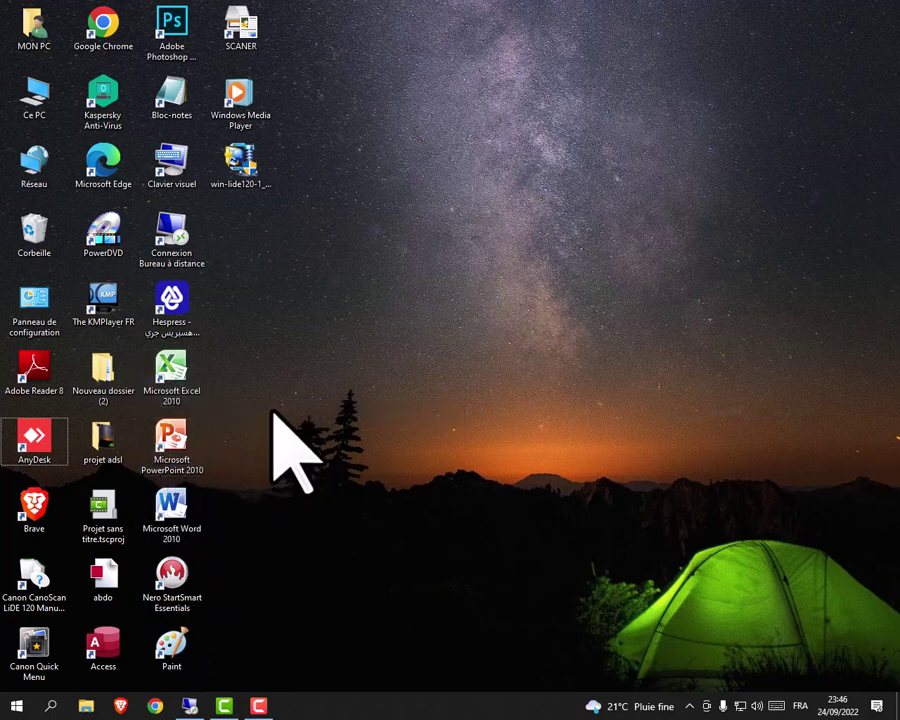
drag(236, 352, 192, 515)
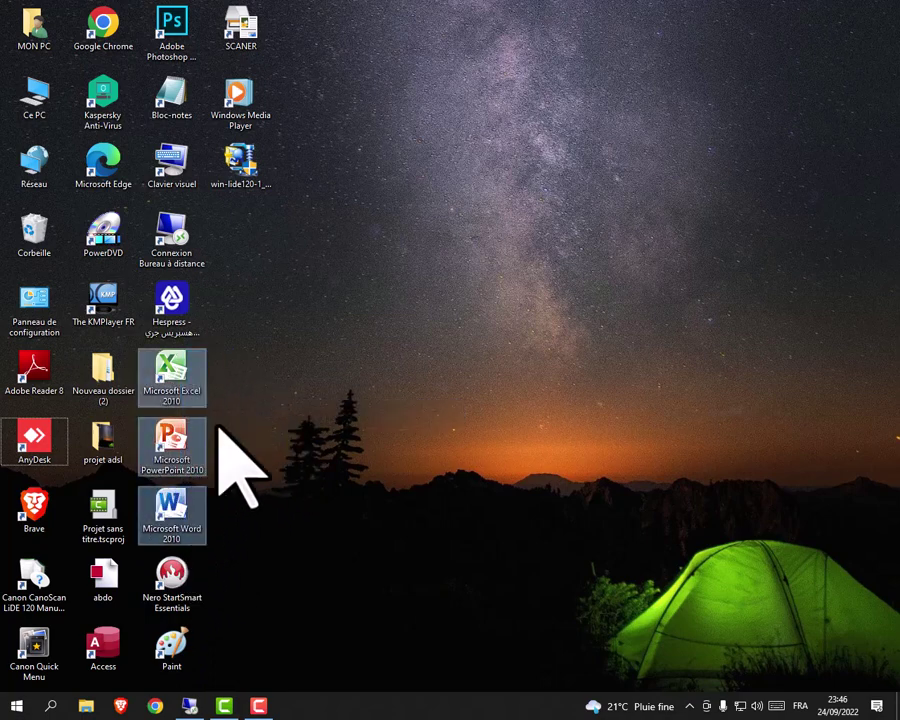
click(291, 412)
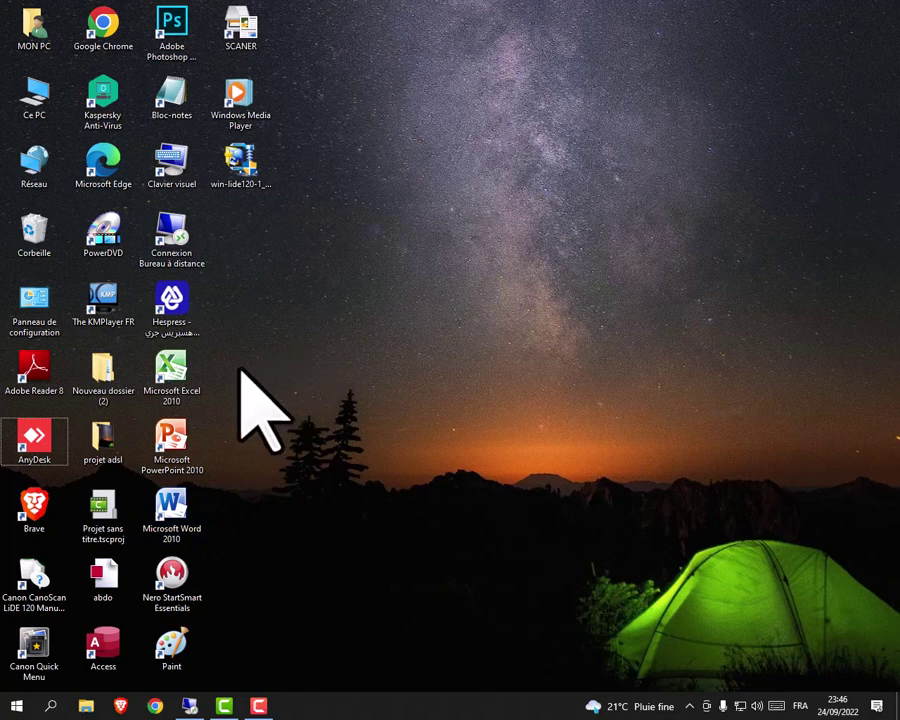
drag(243, 350, 150, 540)
click(228, 365)
drag(224, 350, 152, 528)
click(233, 412)
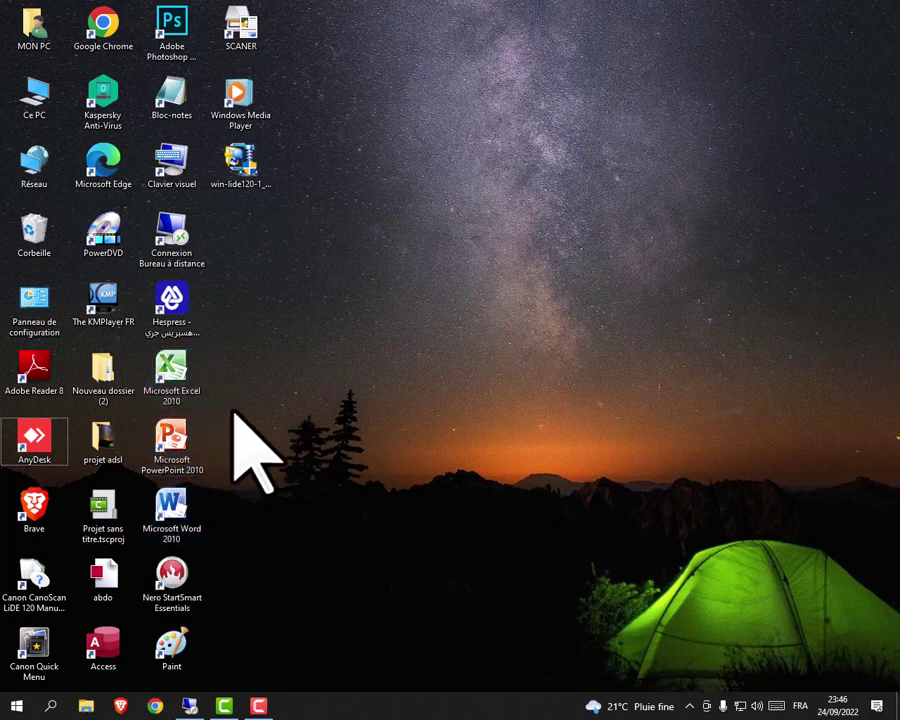
click(177, 384)
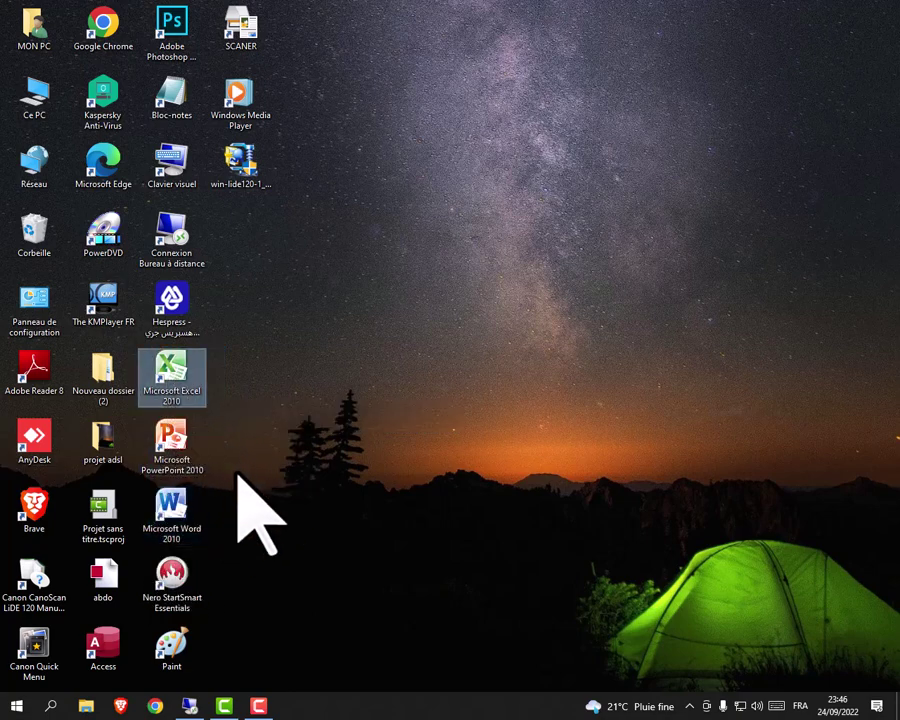
ctrl+click(180, 510)
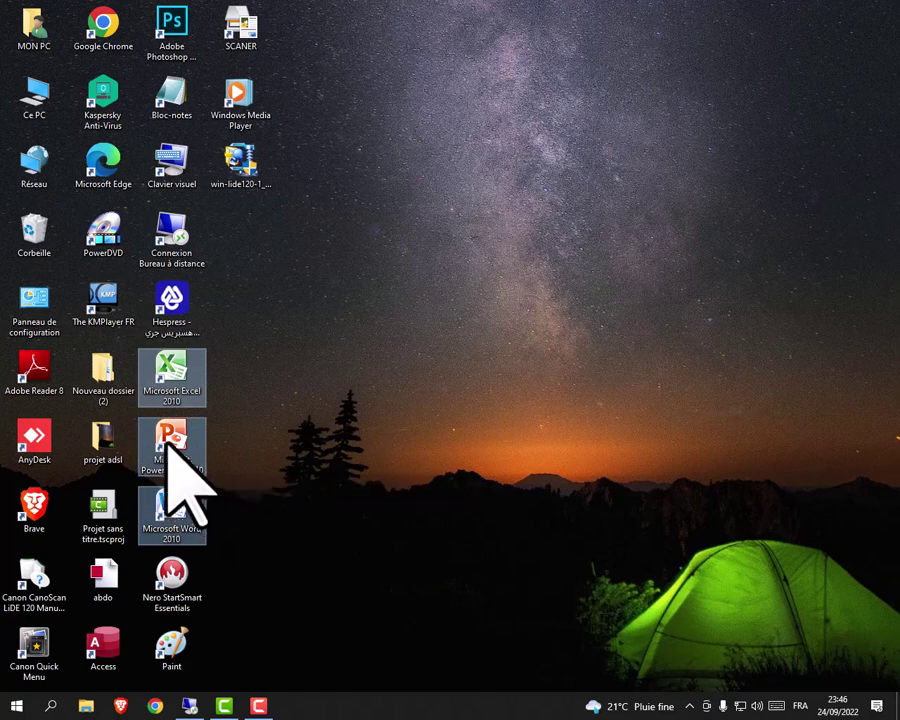
right_click(172, 456)
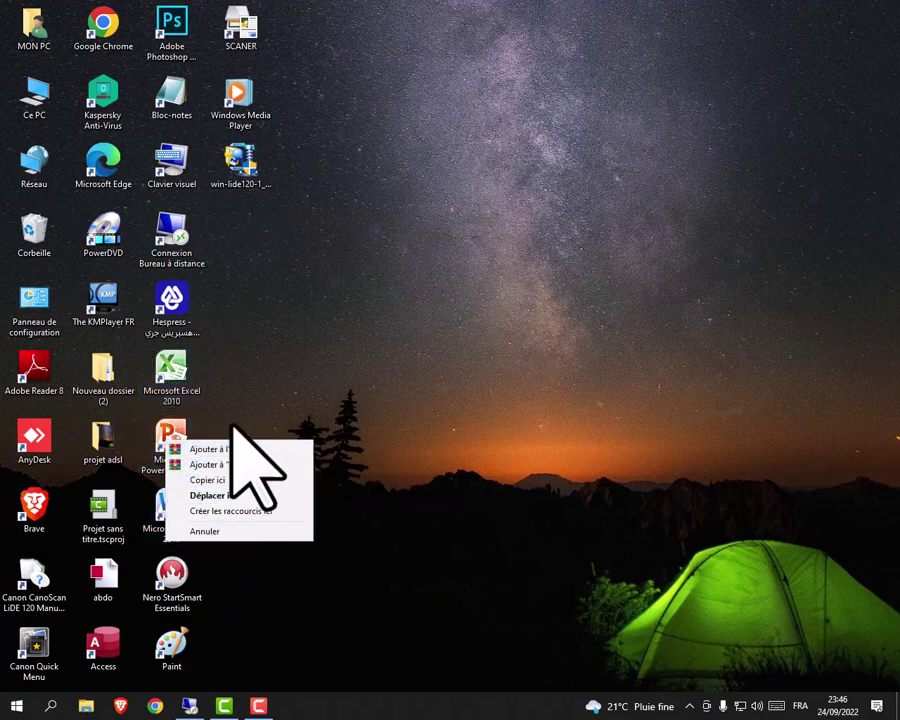
click(215, 378)
Delete the Microsoft Excel, PowerPoint and Word 2010 shortcuts from the desktop and move the Hespress shortcut into the Corbeille.
click(183, 364)
drag(222, 352, 185, 495)
right_click(173, 424)
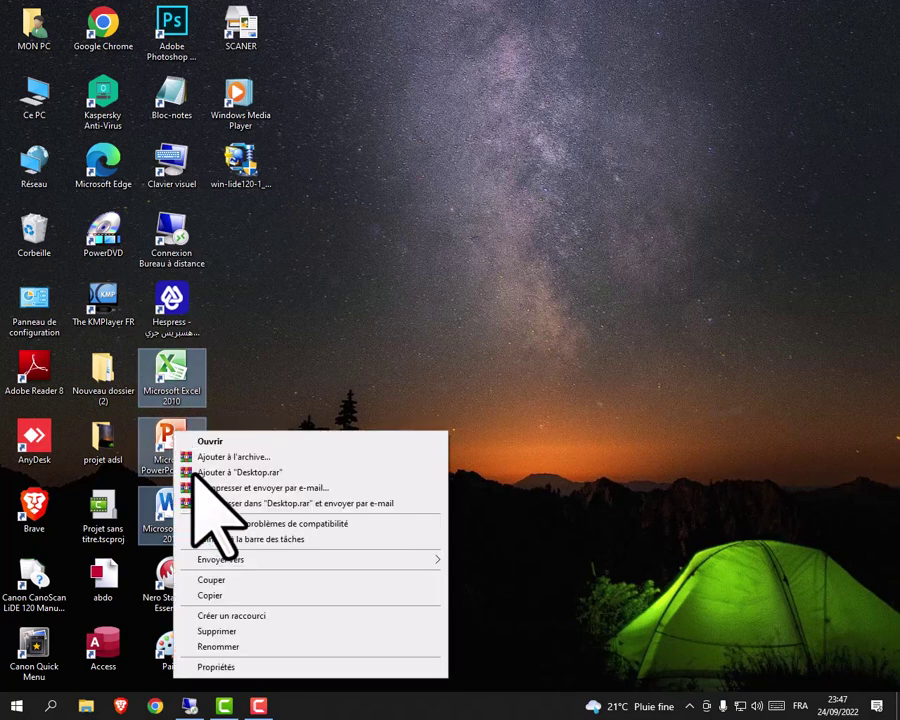
click(218, 630)
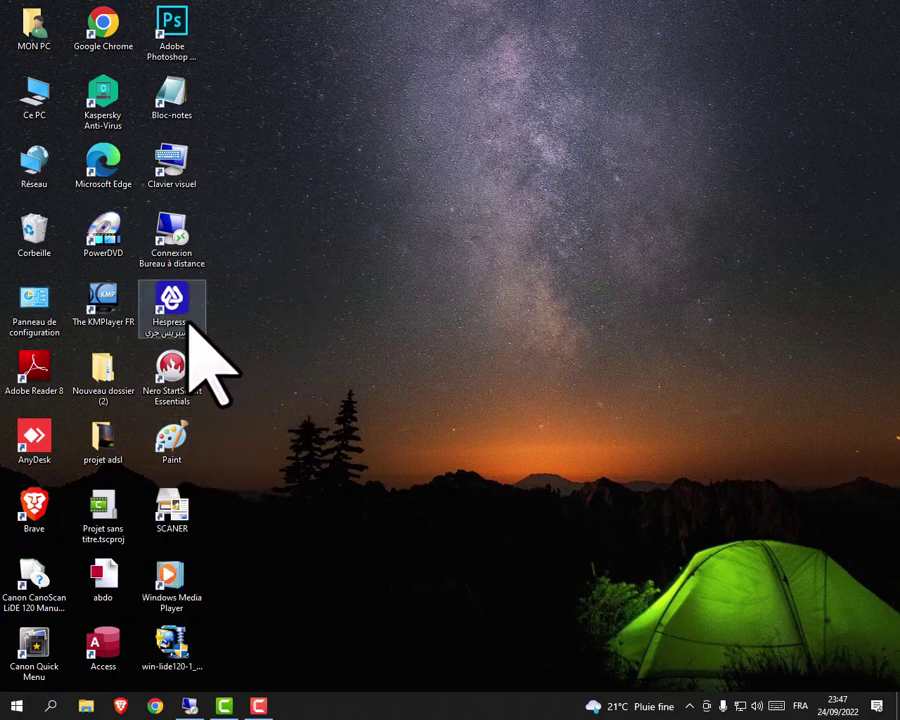
drag(185, 305, 34, 244)
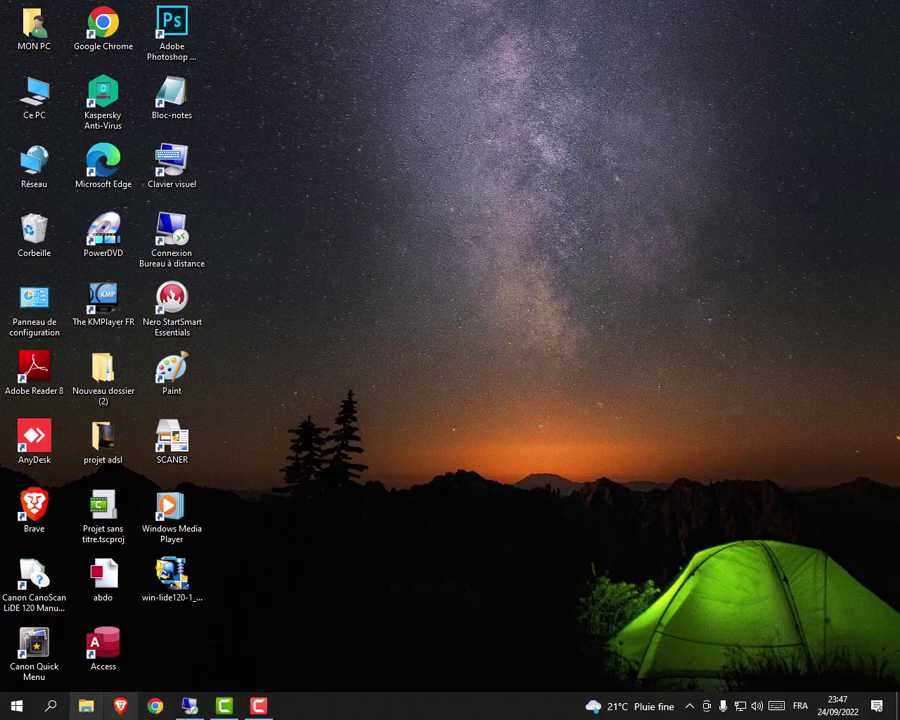
Find Excel in the Start menu's app list and open its file location (Ouvrir l'emplacement du fichier).
click(17, 706)
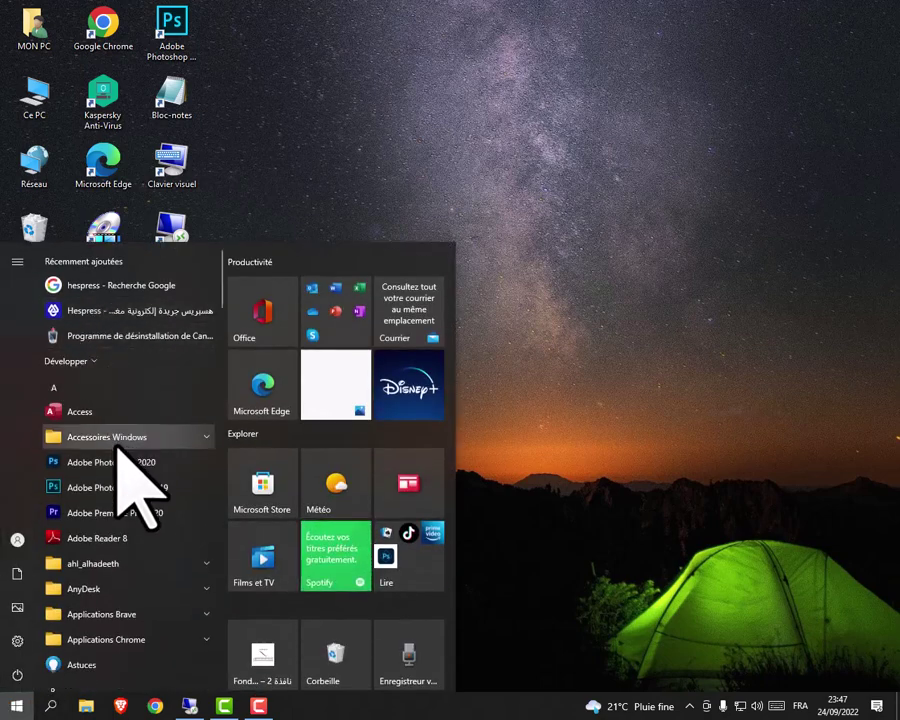
scroll(118, 446, down, 1)
scroll(118, 446, down, 2)
scroll(117, 445, up, 3)
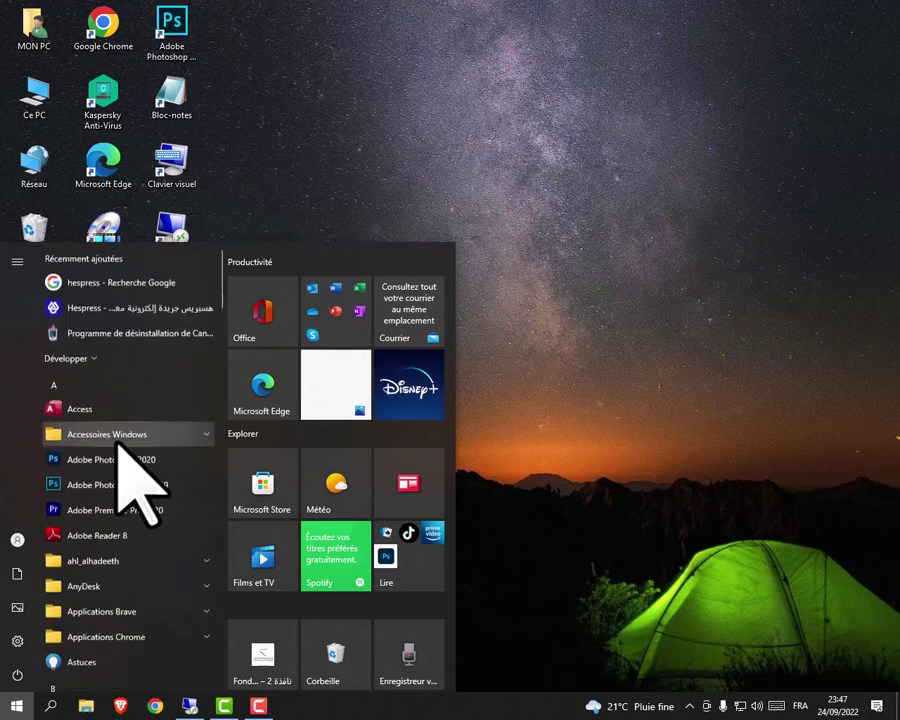
scroll(115, 430, down, 2)
scroll(110, 400, down, 5)
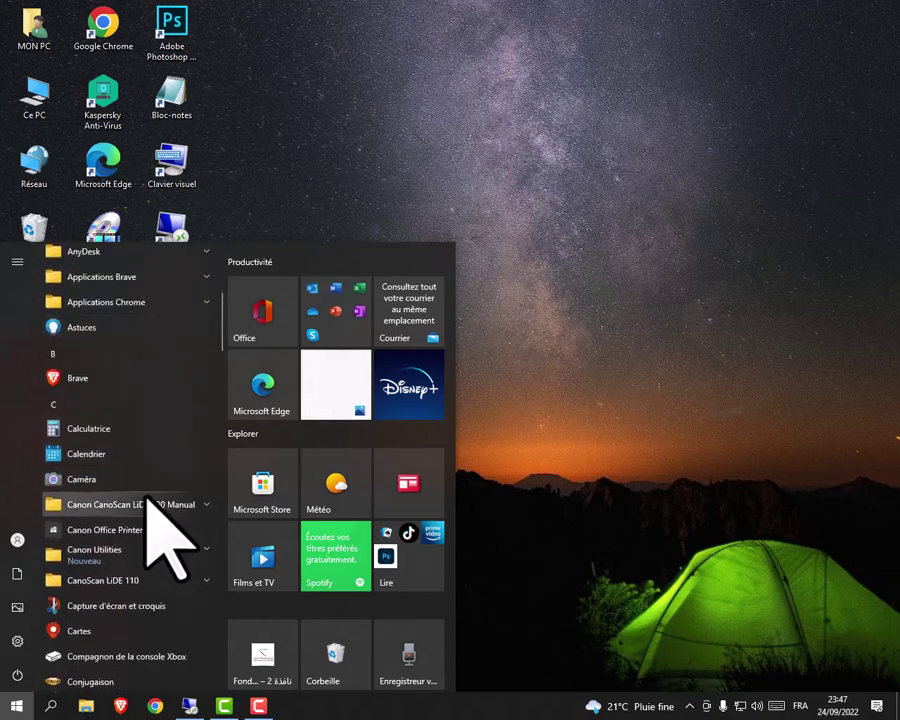
scroll(155, 525, down, 3)
scroll(145, 520, down, 4)
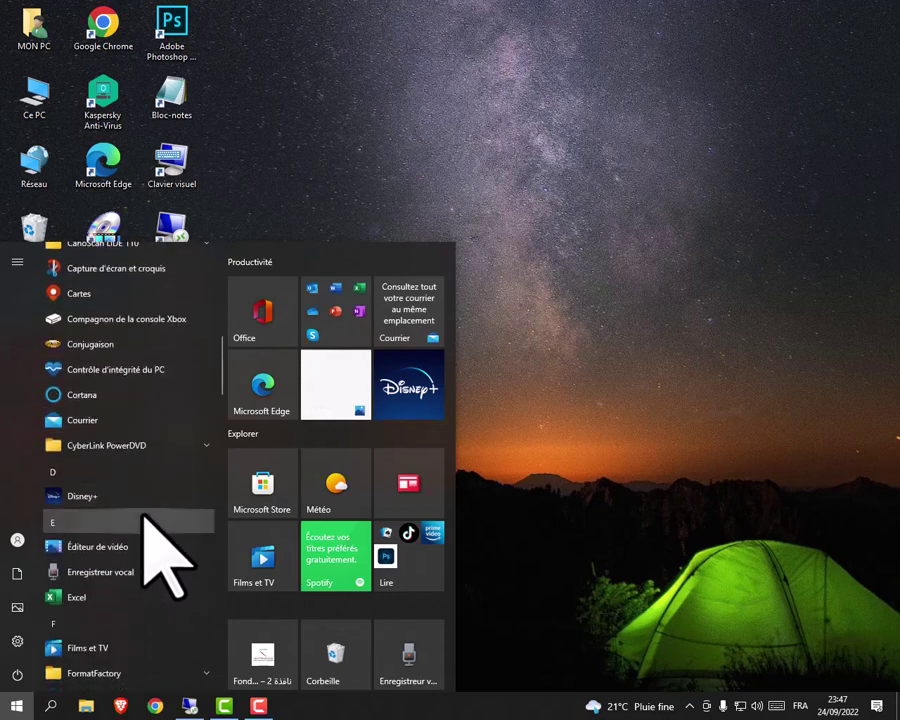
right_click(85, 597)
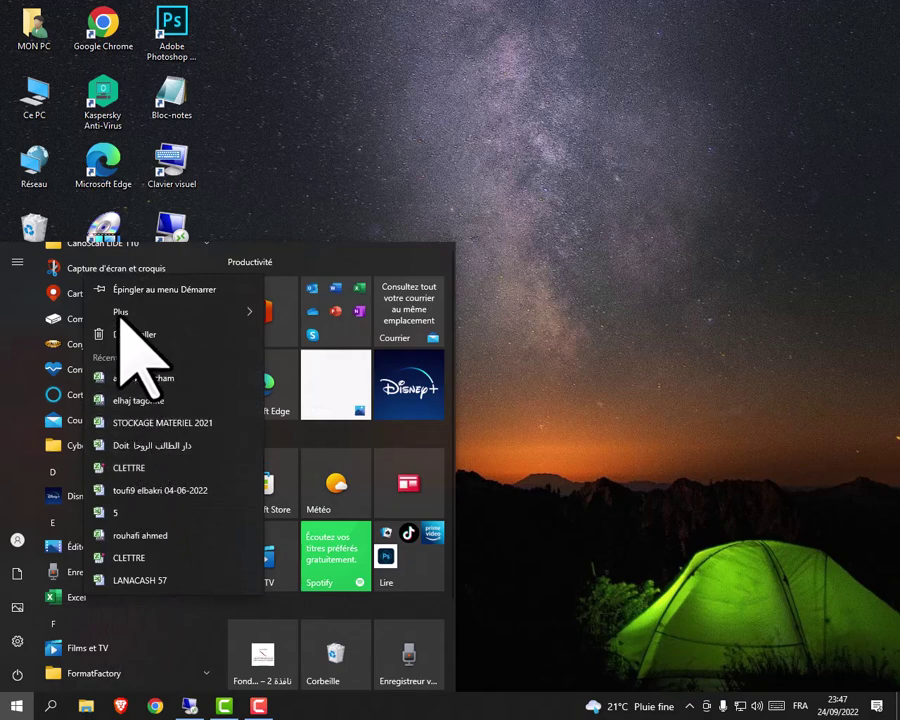
mouse_move(121, 312)
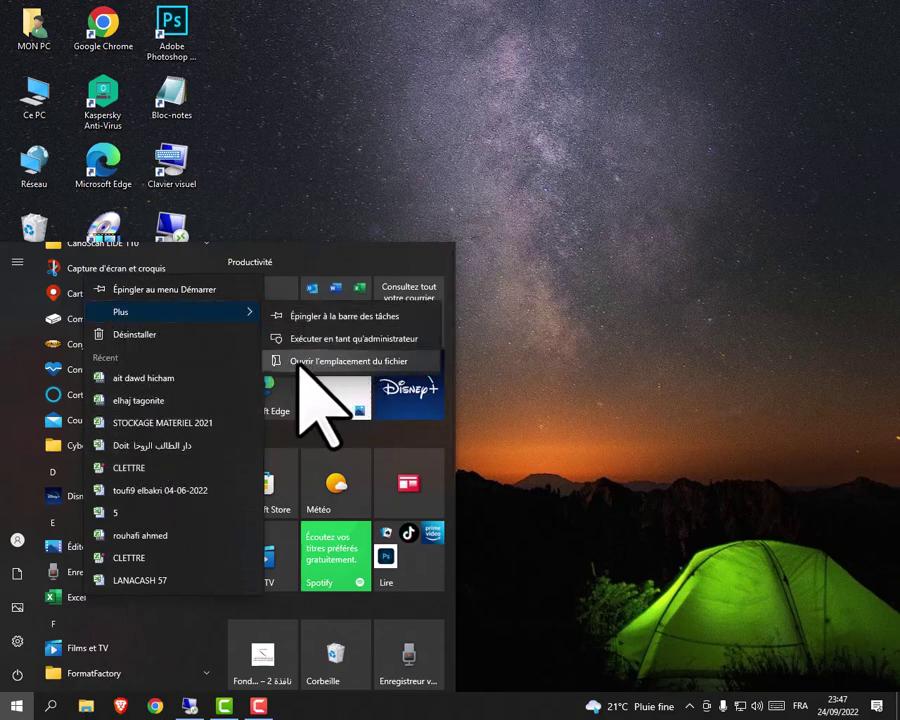
click(373, 363)
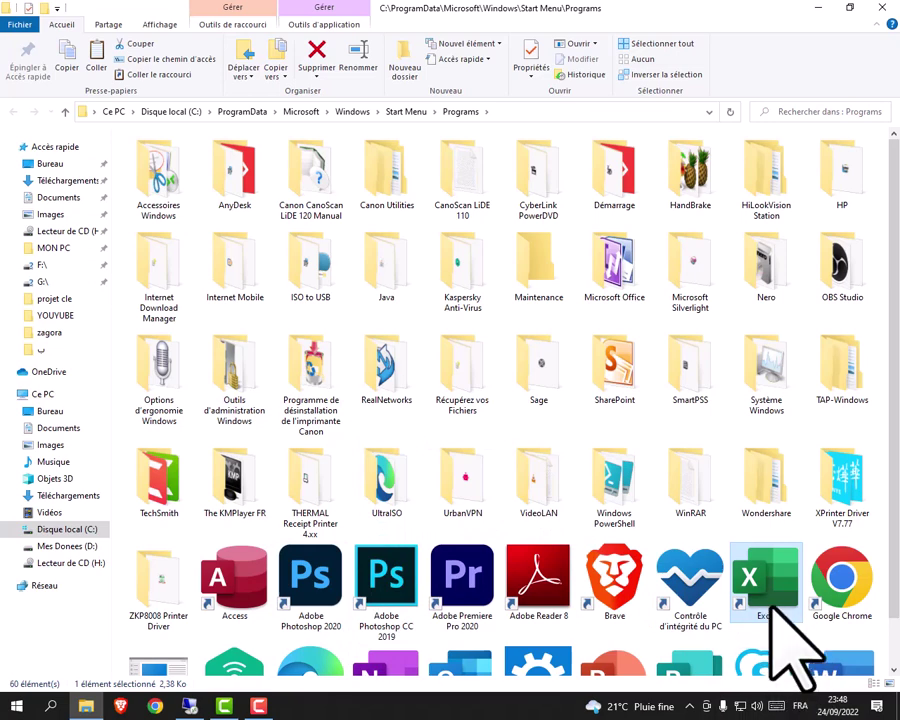
Select the Excel, Word and PowerPoint shortcuts in the Programs folder and send them to the desktop as shortcuts (Bureau (créer un raccourci)).
scroll(761, 584, down, 1)
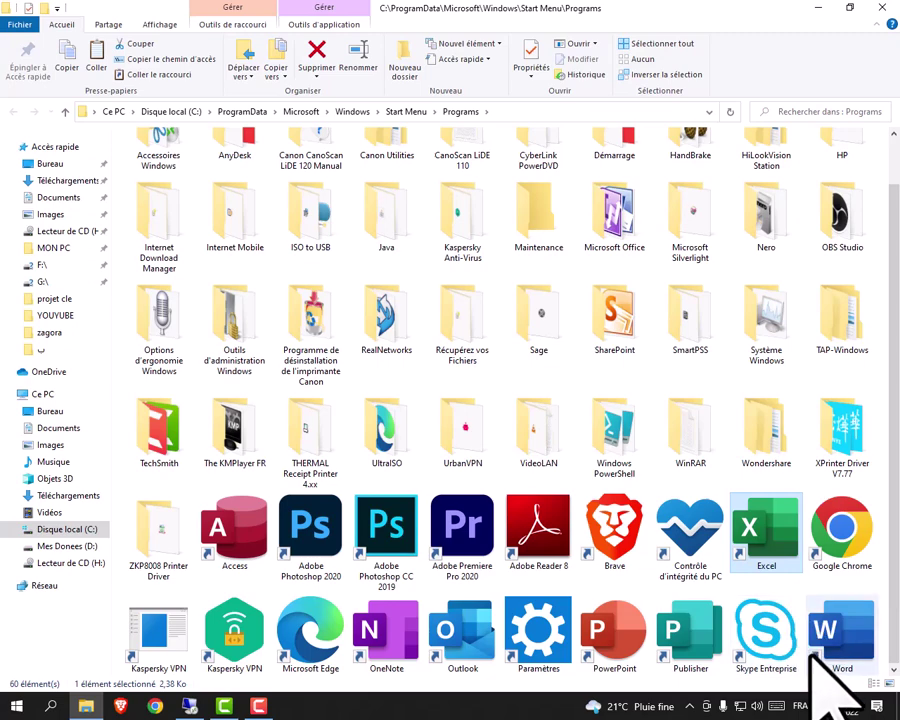
key(super)
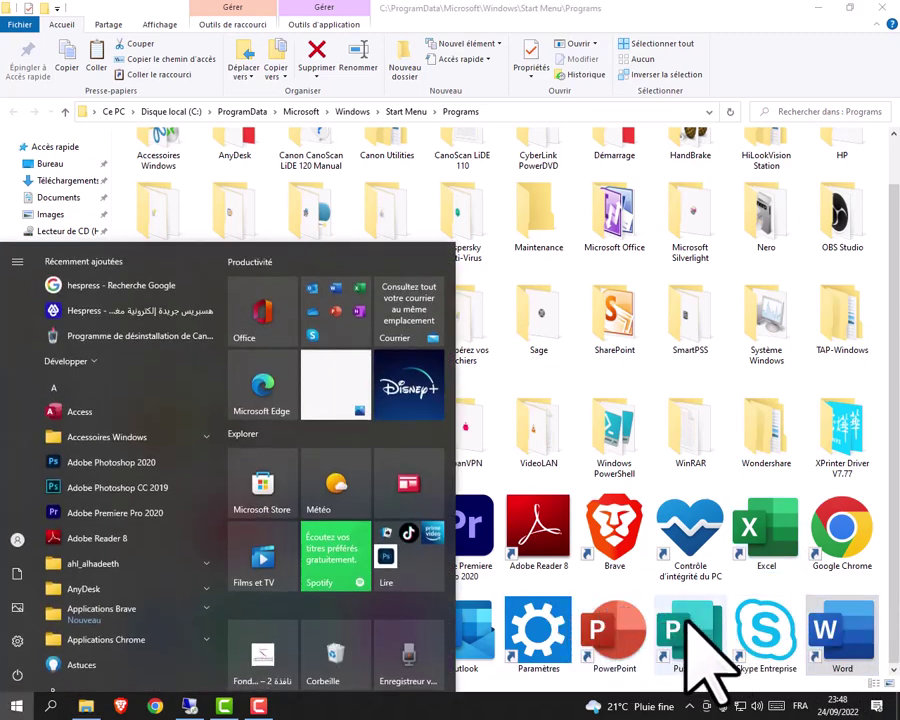
key(super)
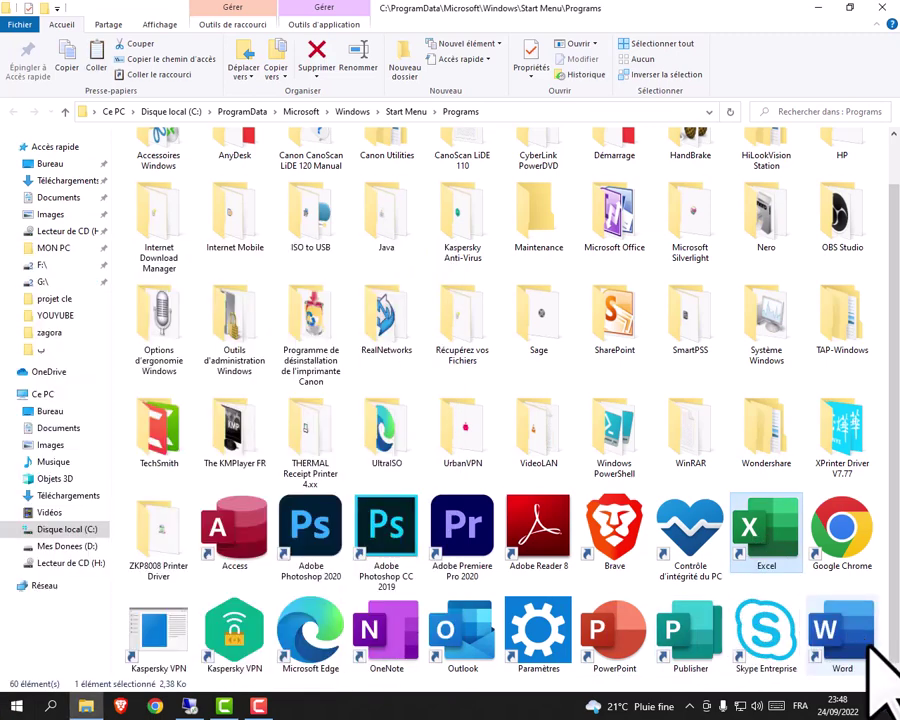
ctrl+click(840, 640)
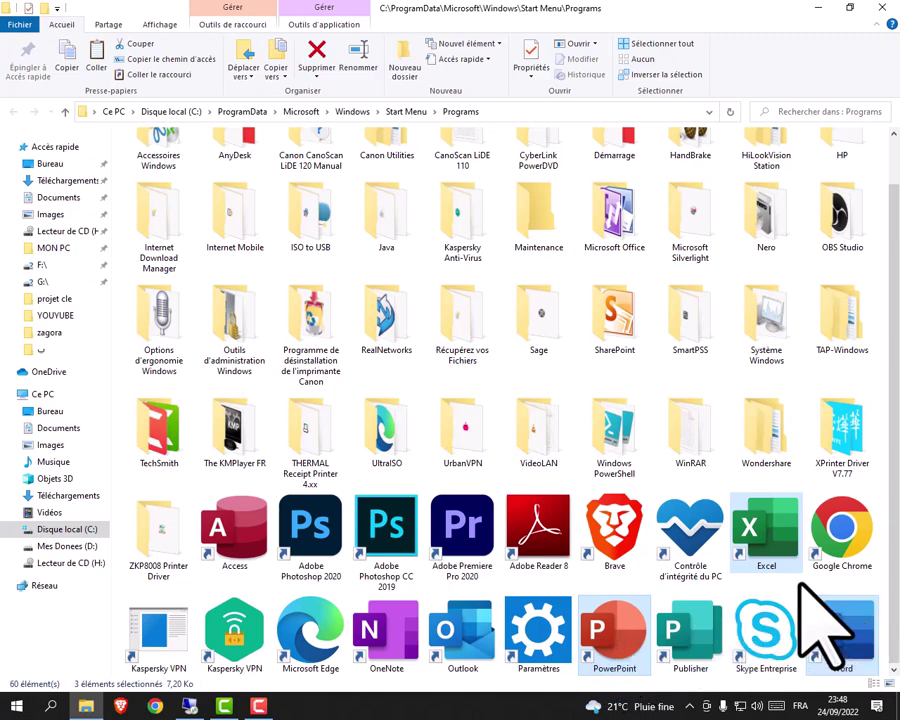
right_click(610, 631)
mouse_move(650, 498)
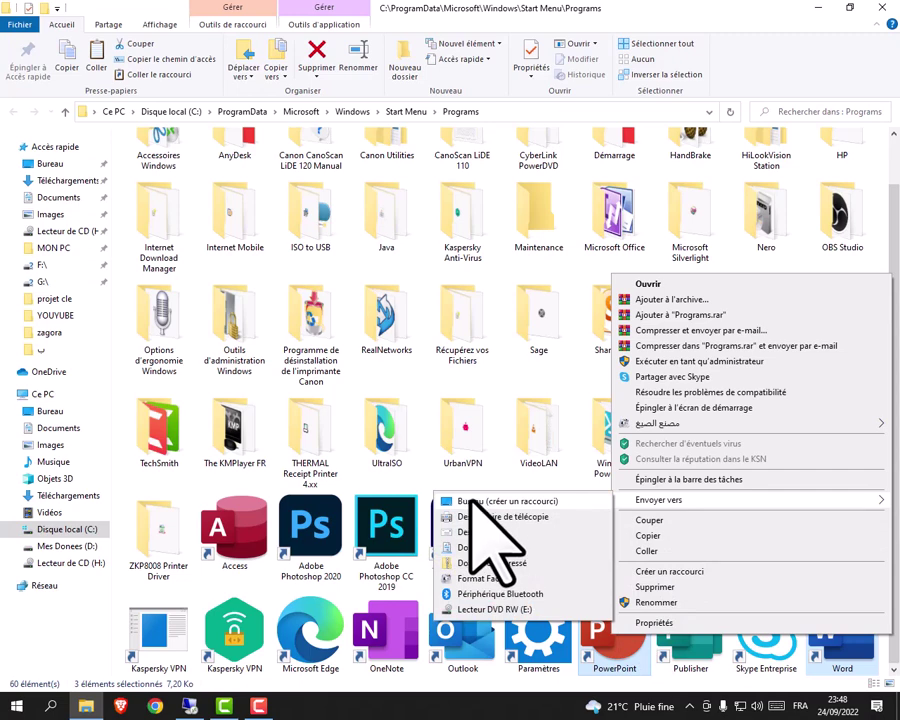
click(490, 501)
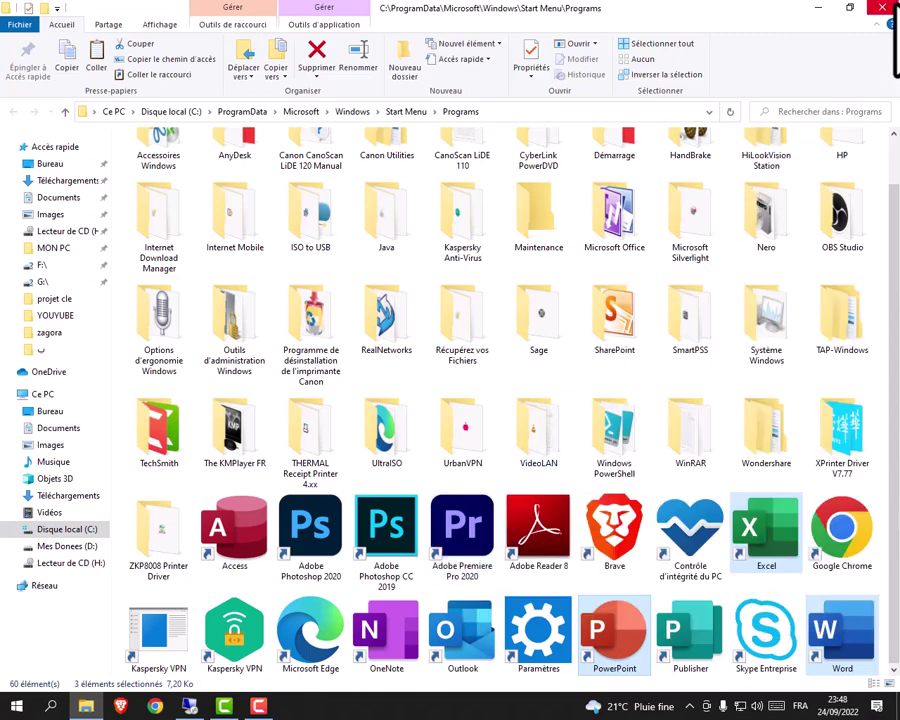
Examine the Envoyer vers destinations for the Adobe Reader 8 and Adobe Photoshop CC 2019 shortcuts in the Programs folder.
right_click(543, 530)
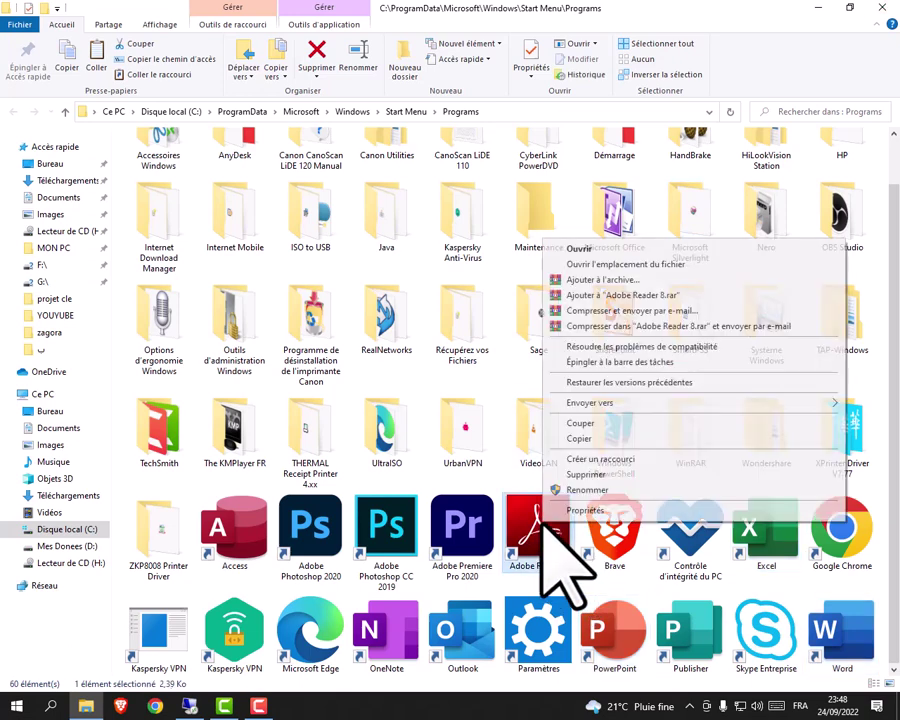
mouse_move(584, 410)
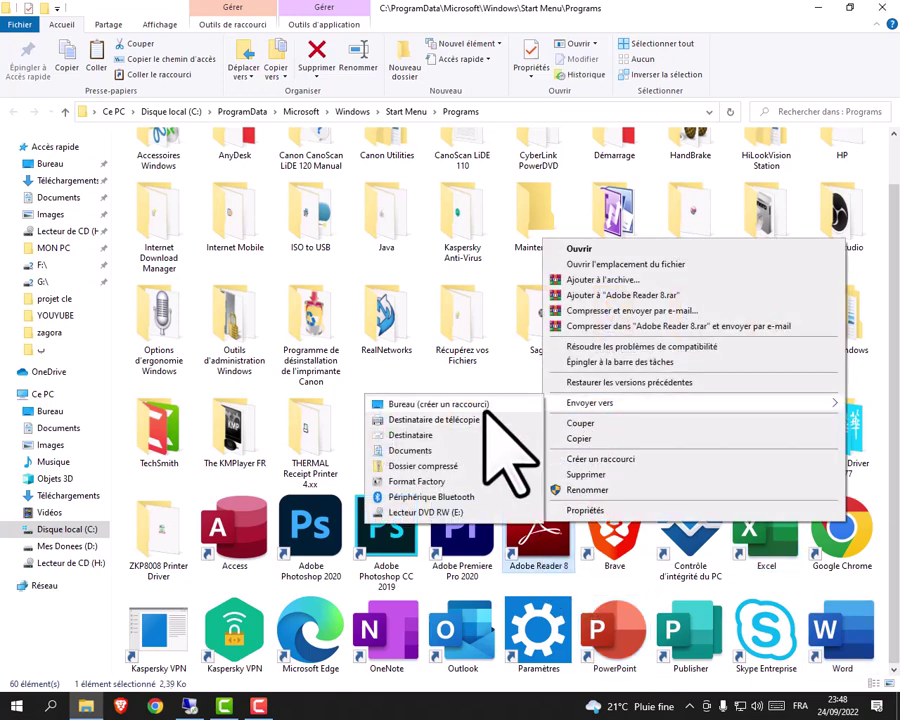
click(315, 553)
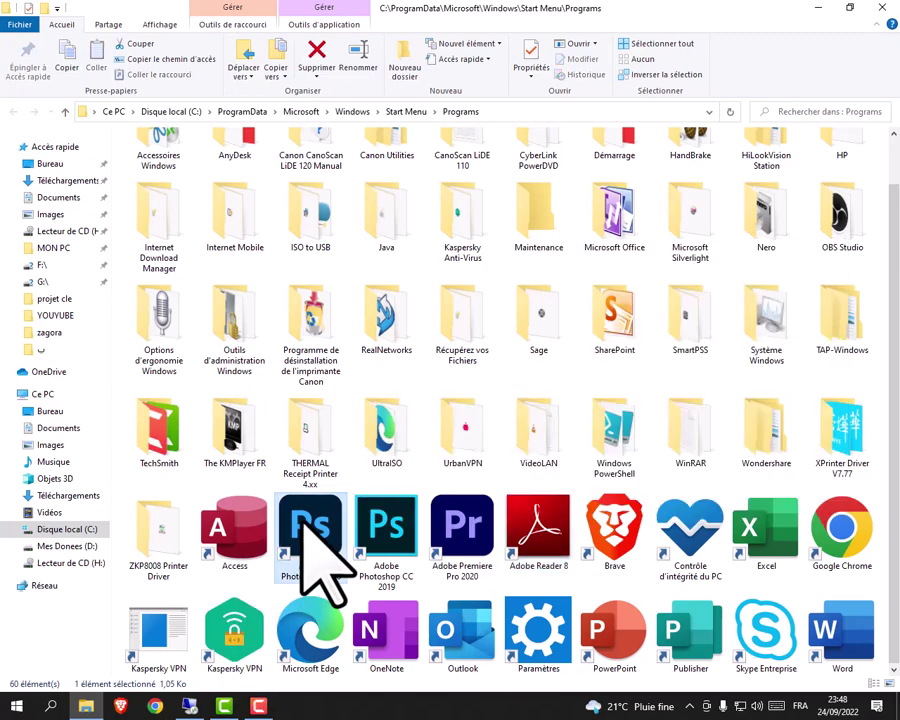
right_click(382, 540)
click(412, 568)
right_click(387, 523)
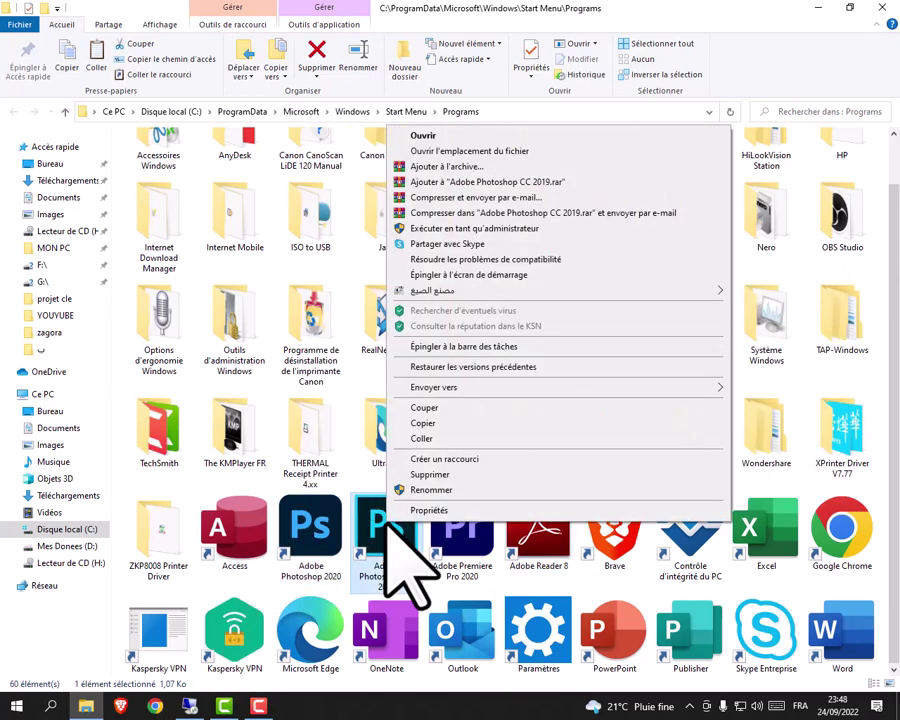
mouse_move(463, 390)
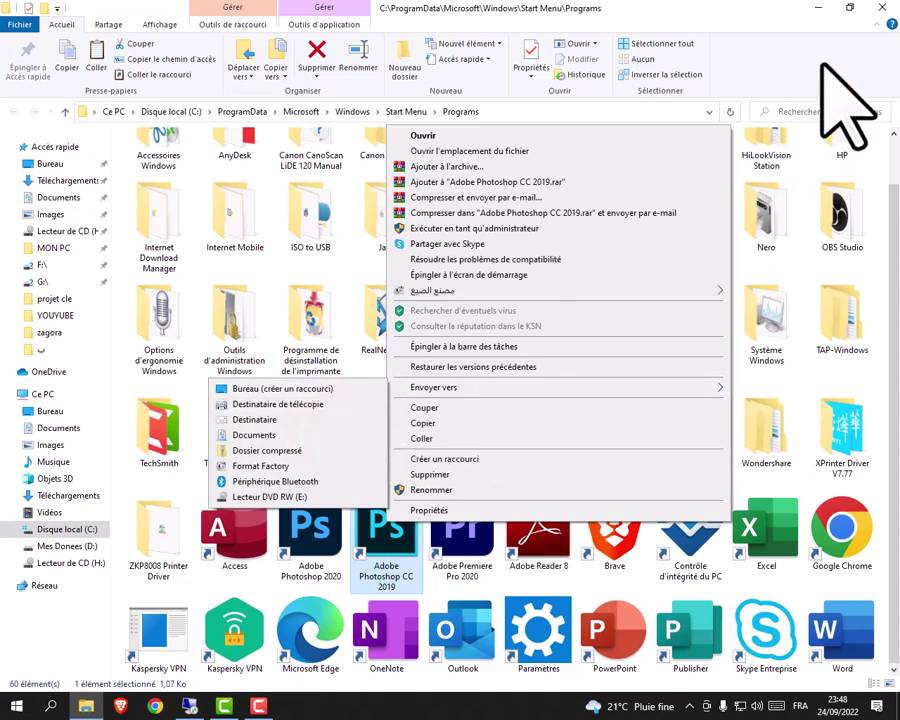
Close the Programs folder window and select the Word shortcut on the desktop.
click(884, 9)
click(884, 9)
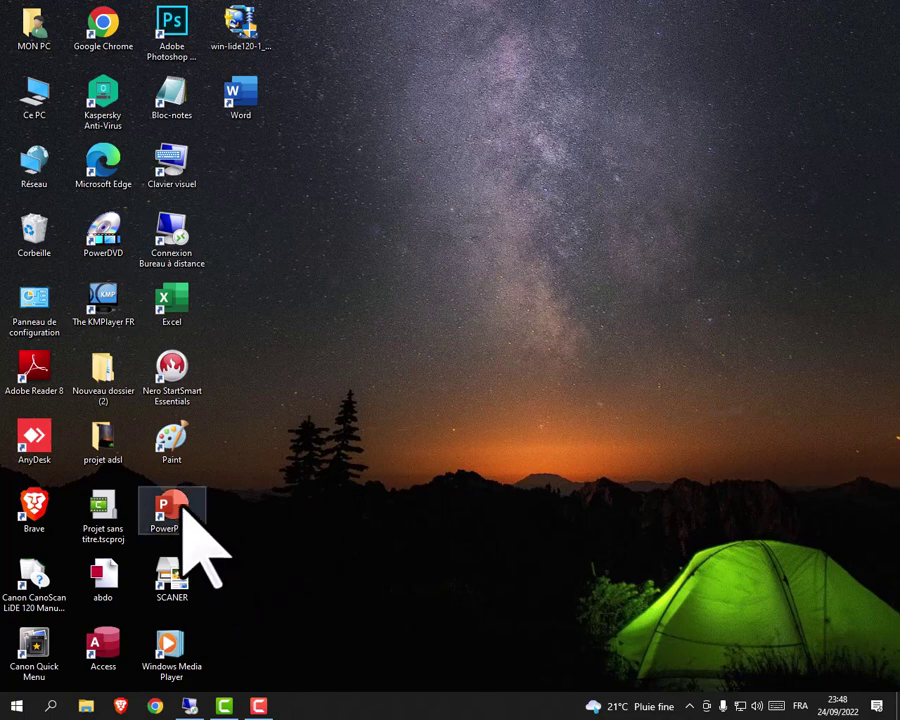
click(240, 96)
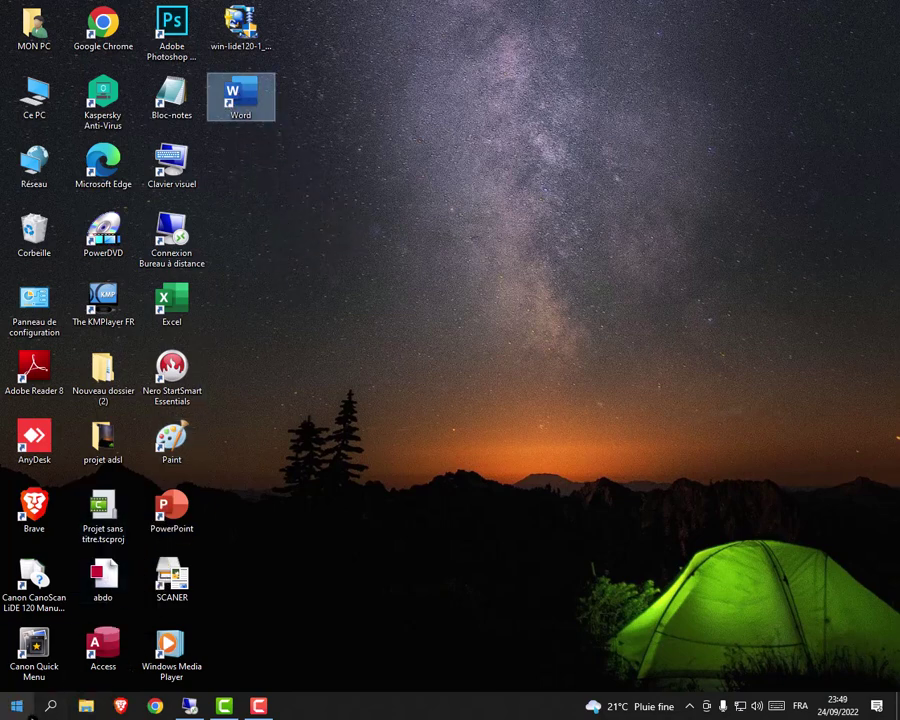
click(16, 706)
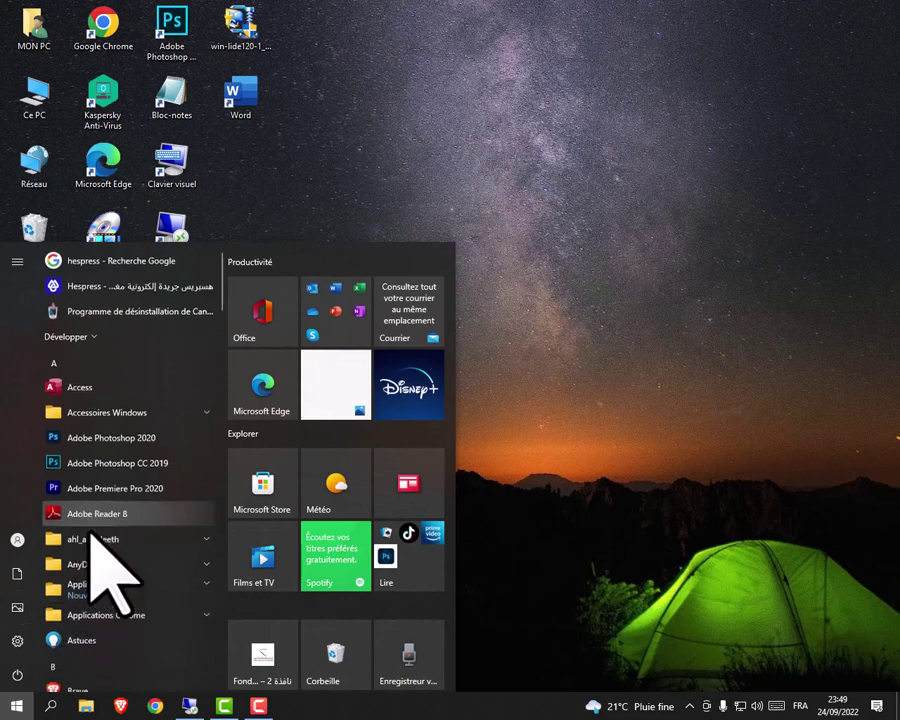
scroll(93, 560, down, 3)
scroll(94, 530, down, 3)
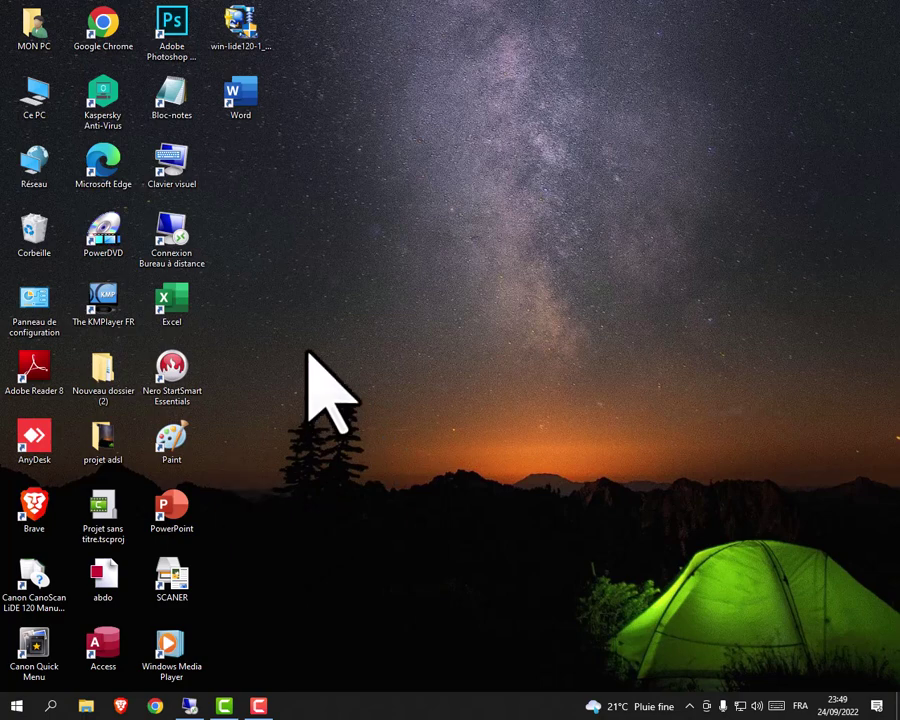
Switch to Google Chrome, search Google for hespress and open the Hespress homepage, dismissing its pop-up advert.
double_click(105, 35)
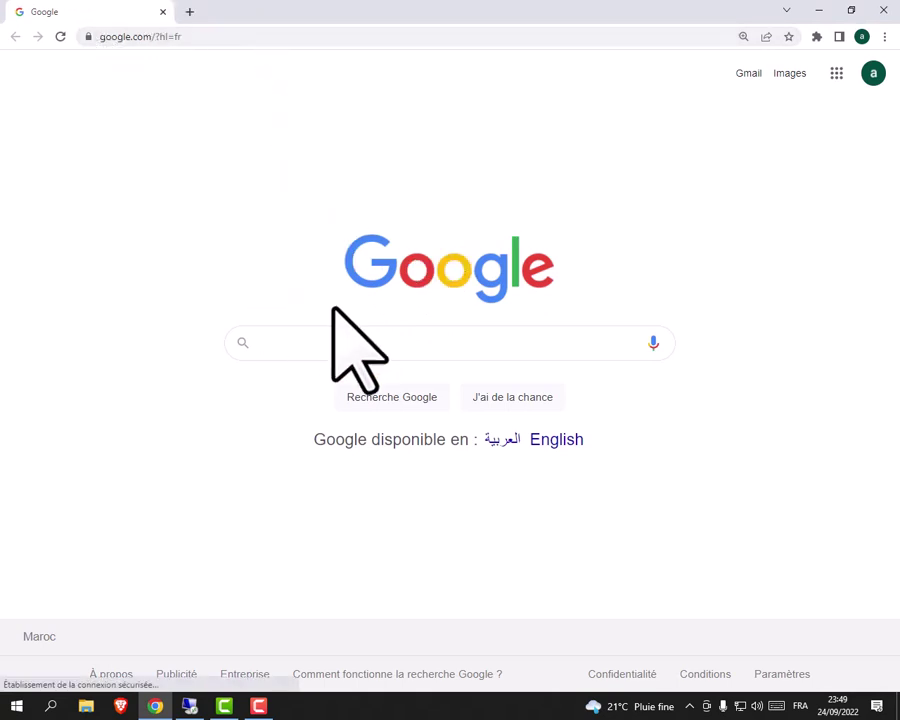
click(408, 345)
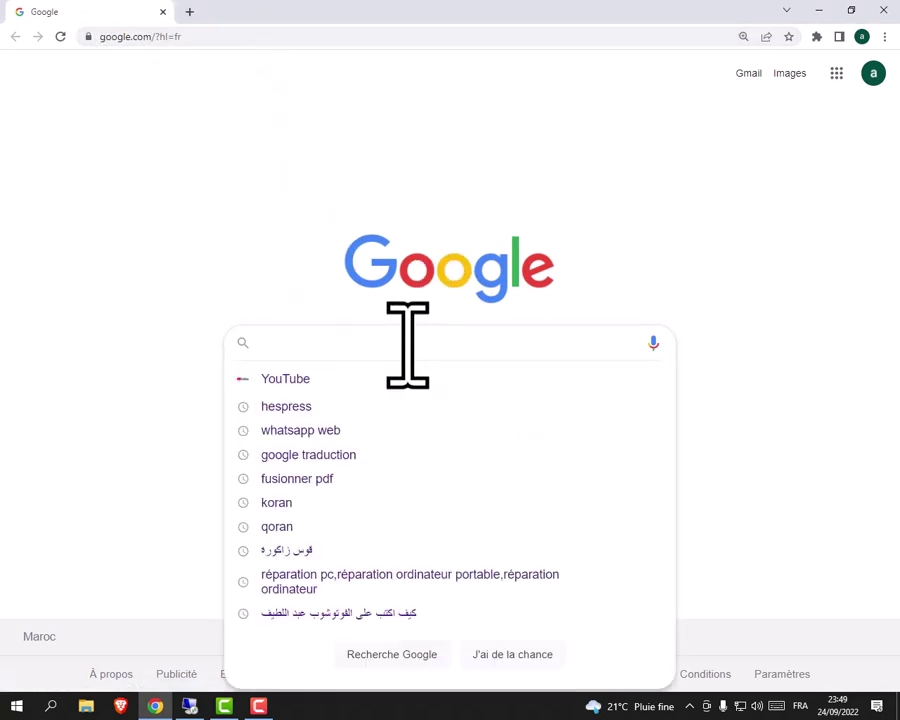
text(HI)
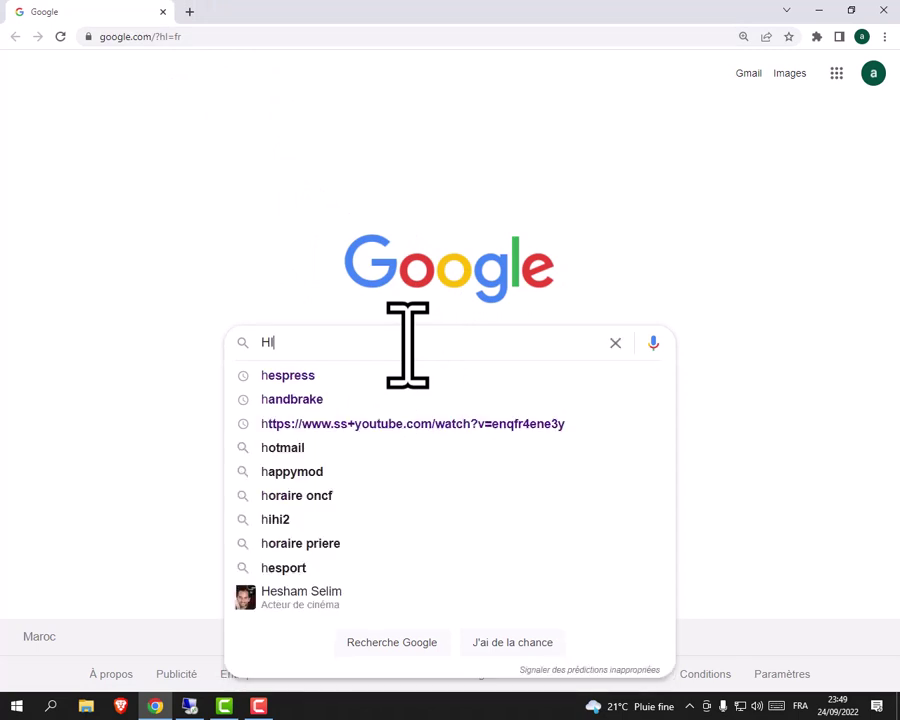
text(SSP)
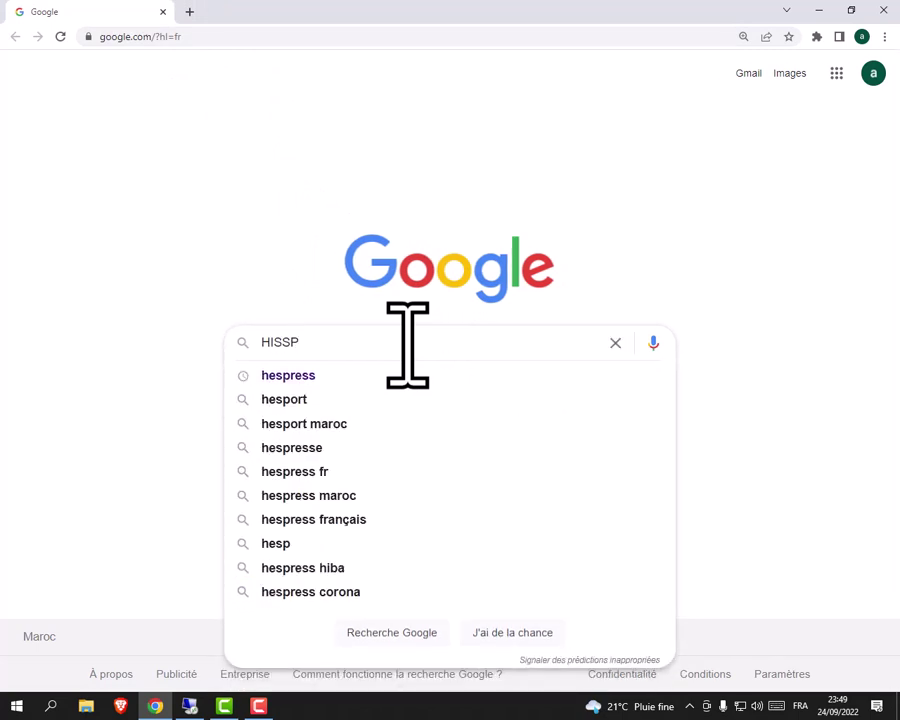
click(311, 375)
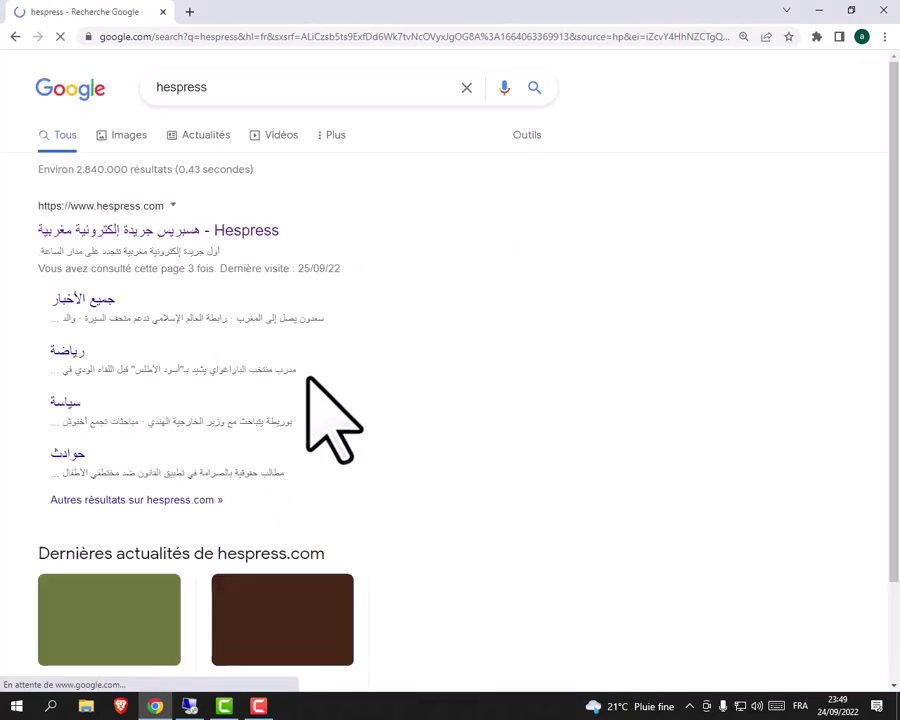
click(132, 238)
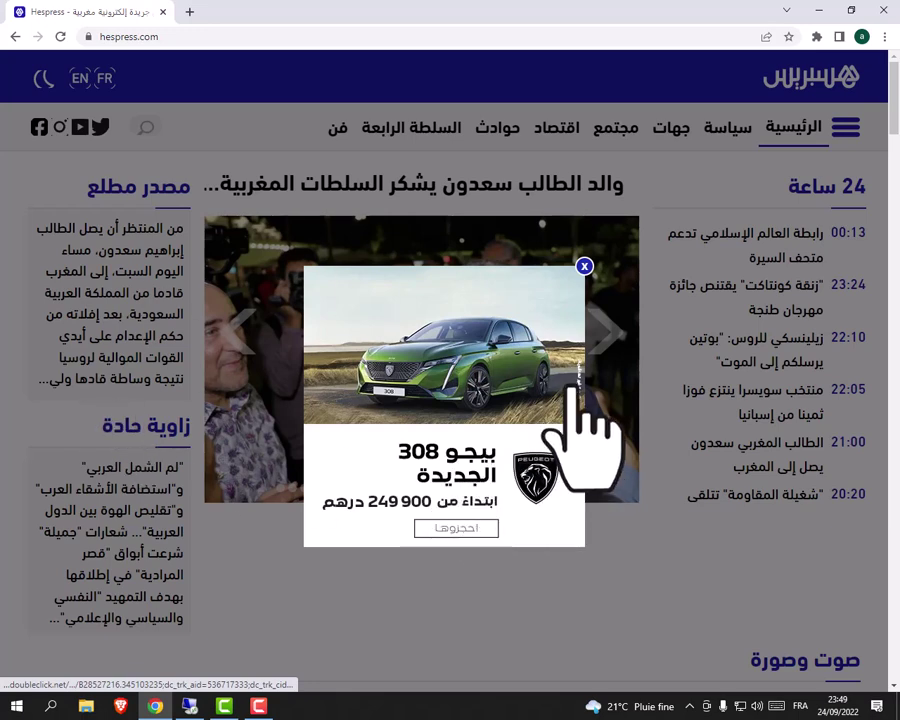
click(584, 267)
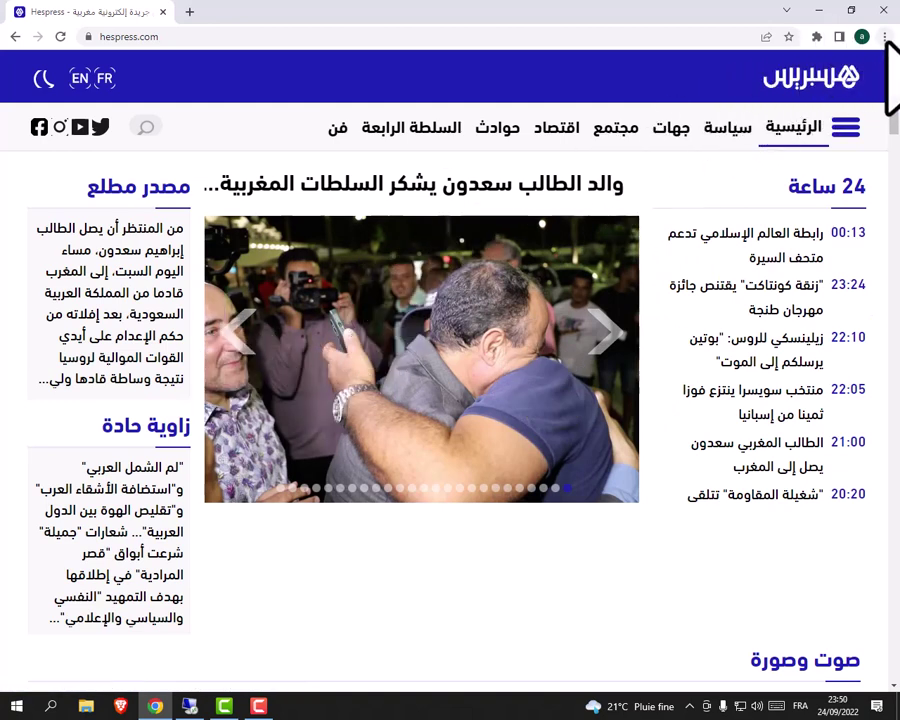
Create a shortcut to the Hespress page (Créer un raccourci), keeping the suggested name.
click(886, 37)
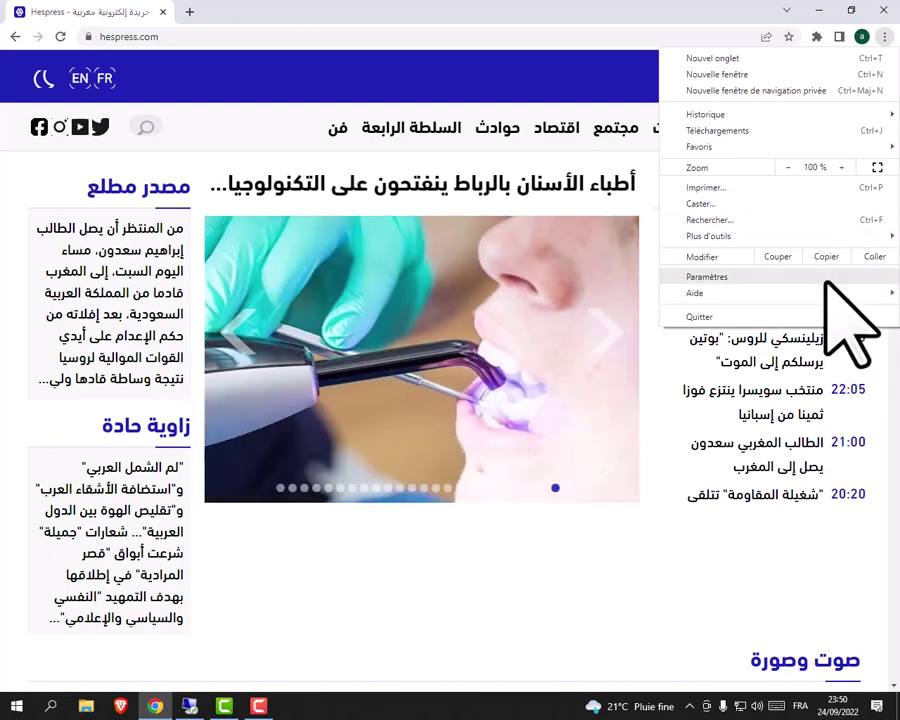
mouse_move(786, 240)
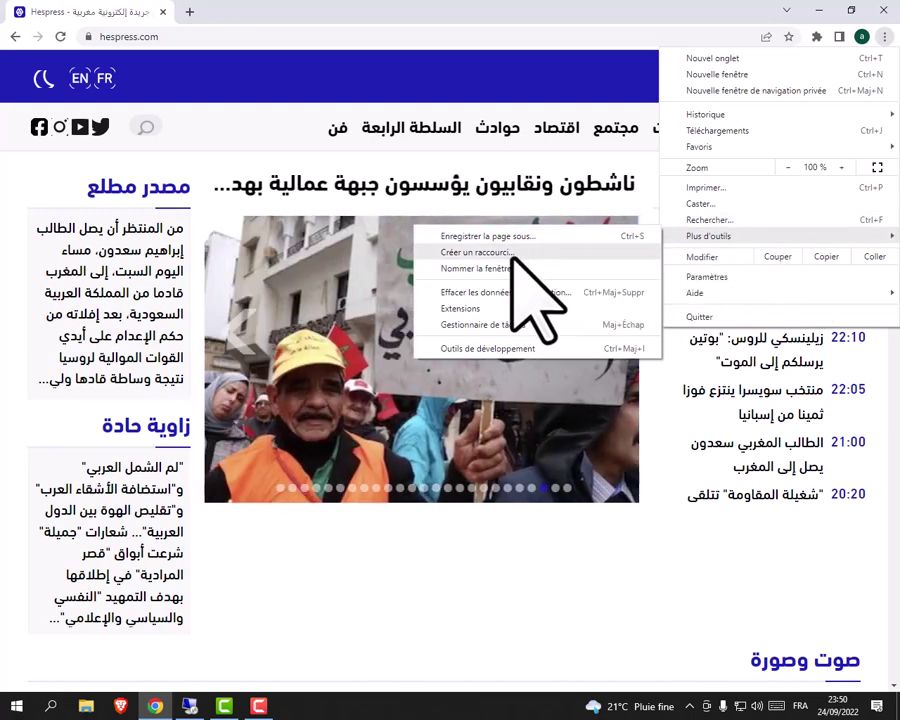
click(471, 253)
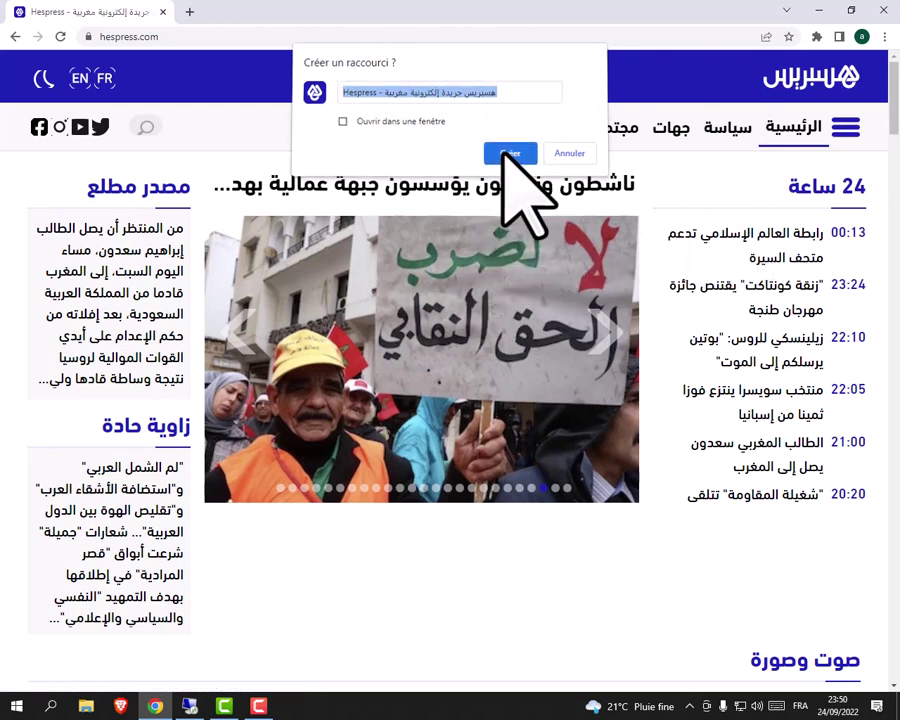
click(504, 154)
Test the Hespress shortcut from the desktop and close the browser window it opens.
key(super+d)
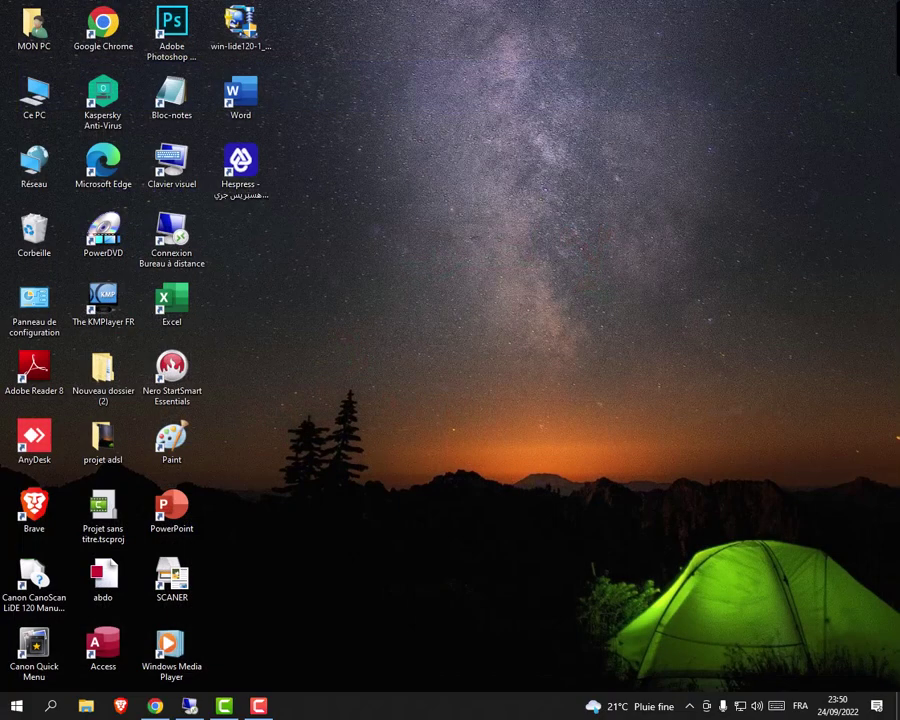
double_click(244, 190)
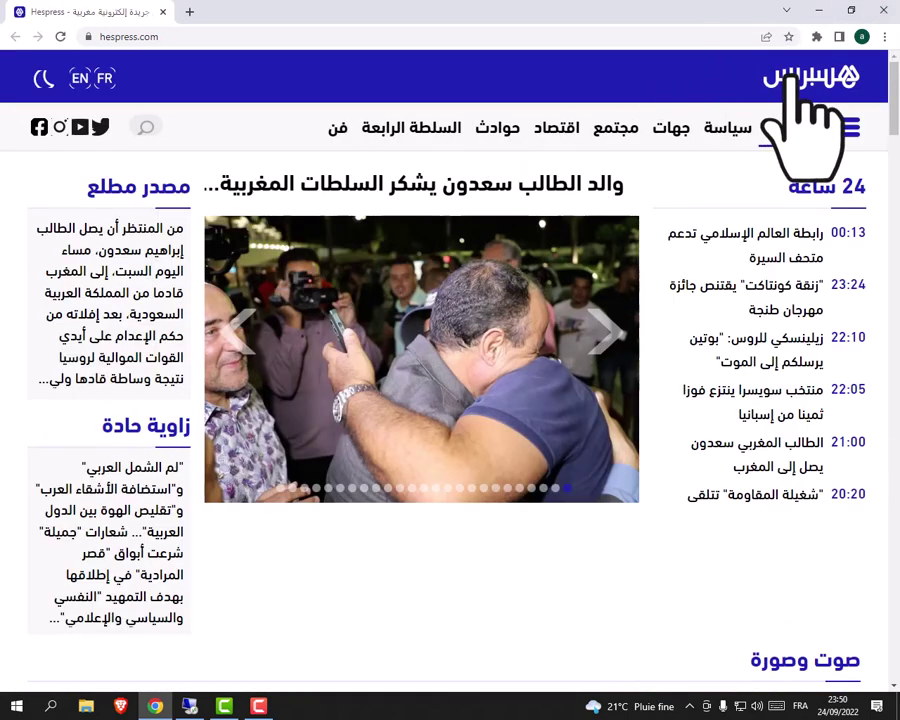
click(883, 9)
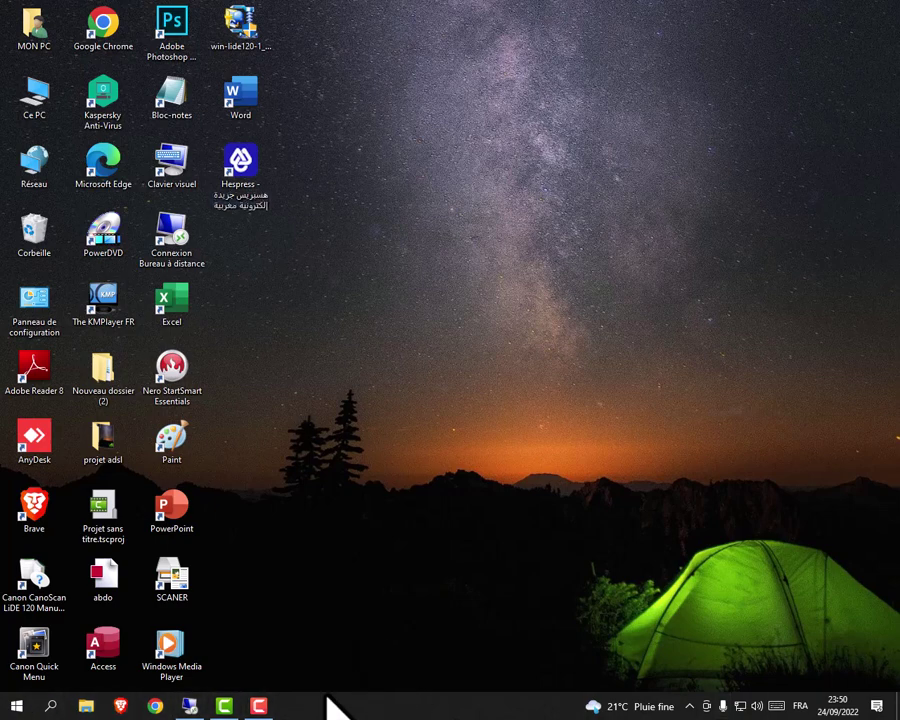
Pin the desktop Hespress shortcut to the taskbar and test it by opening the site from there.
click(246, 162)
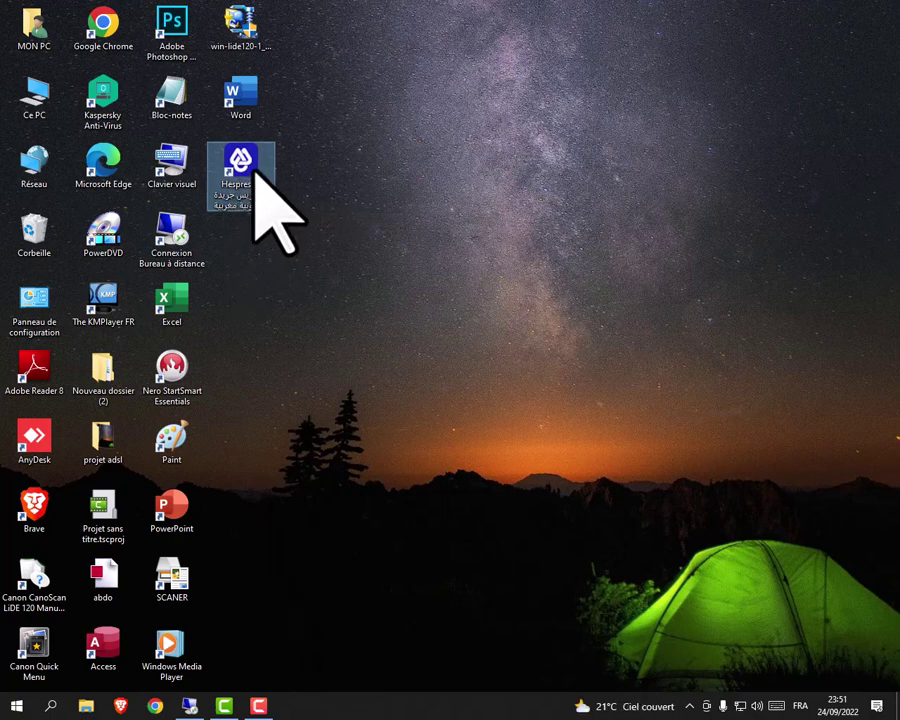
drag(255, 170, 334, 698)
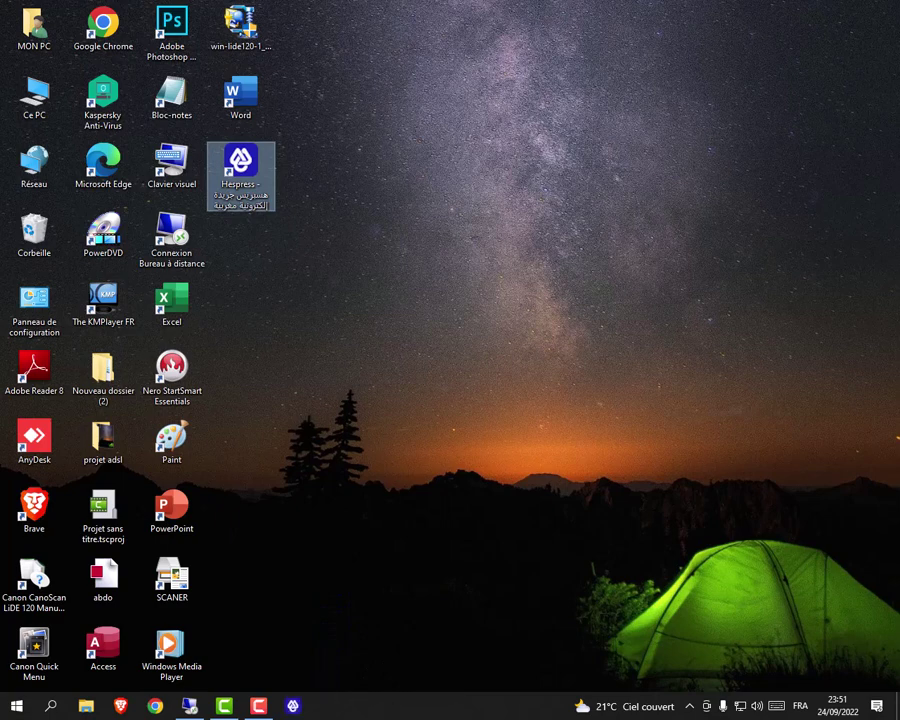
click(293, 706)
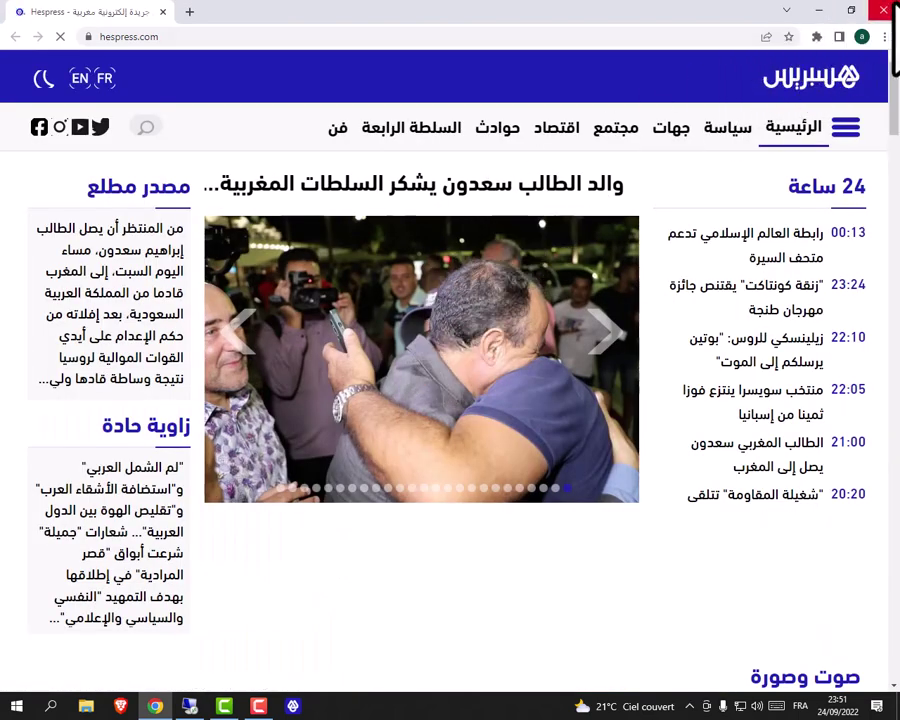
click(880, 10)
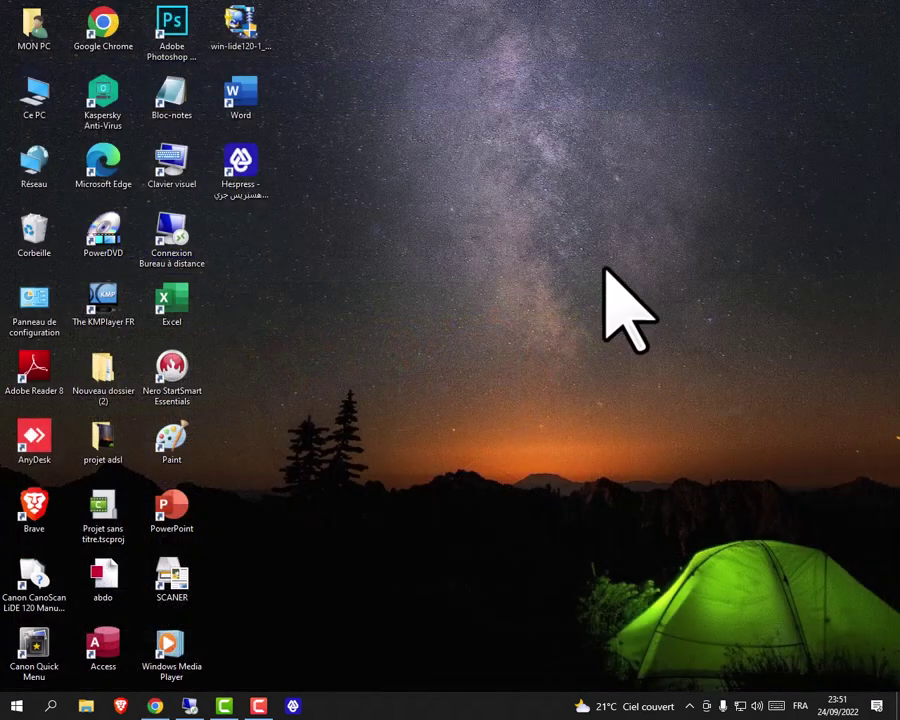
Unpin Hespress from the taskbar.
right_click(295, 706)
click(272, 679)
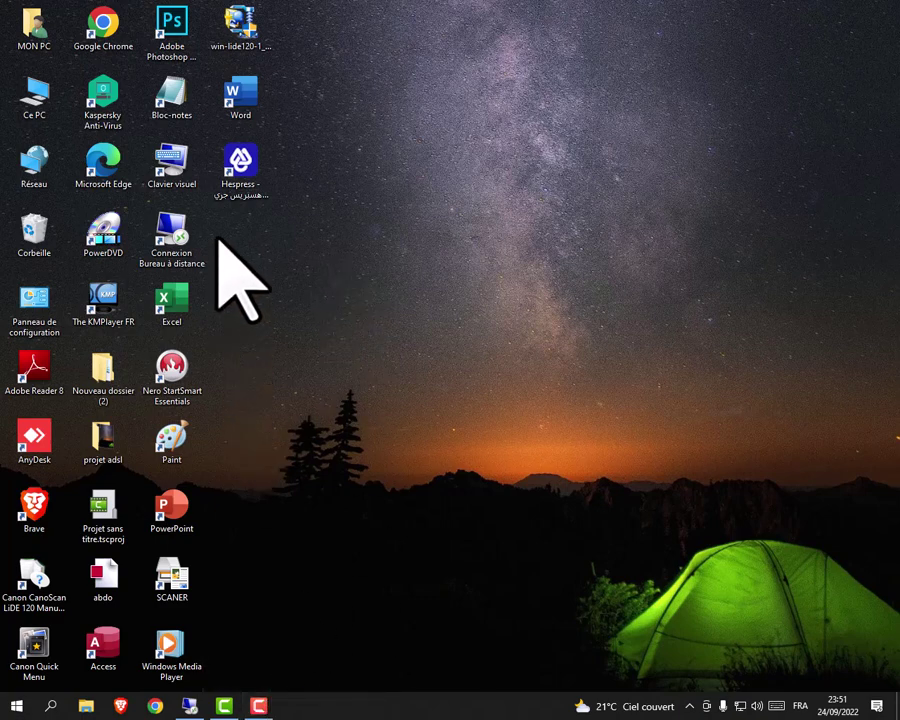
Pin Hespress to the taskbar using its shortcut's Épingler à la barre des tâches option, and unpin it again.
right_click(237, 192)
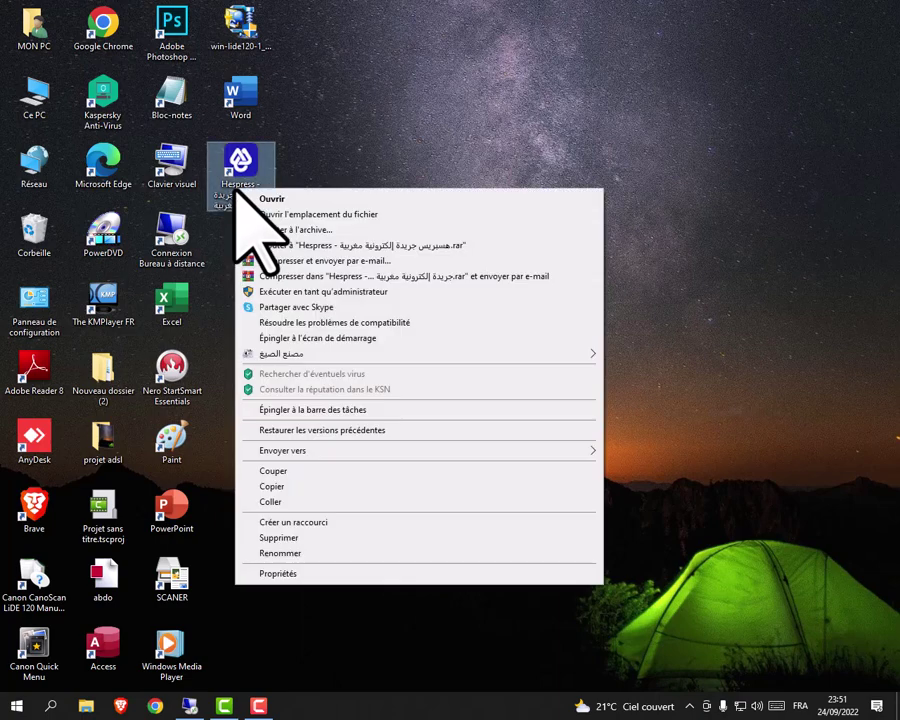
mouse_move(285, 356)
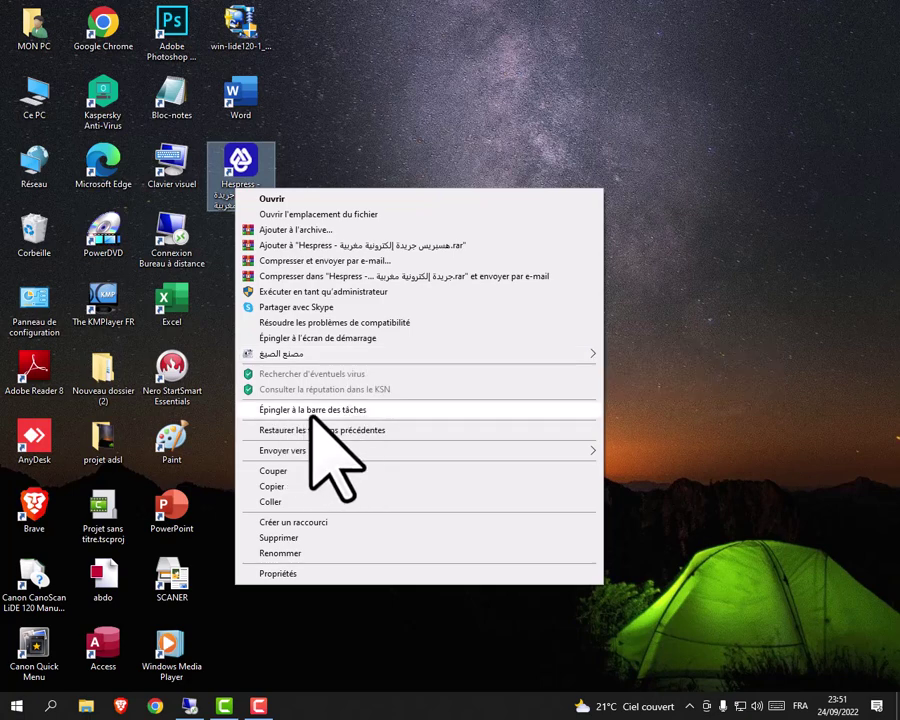
click(310, 411)
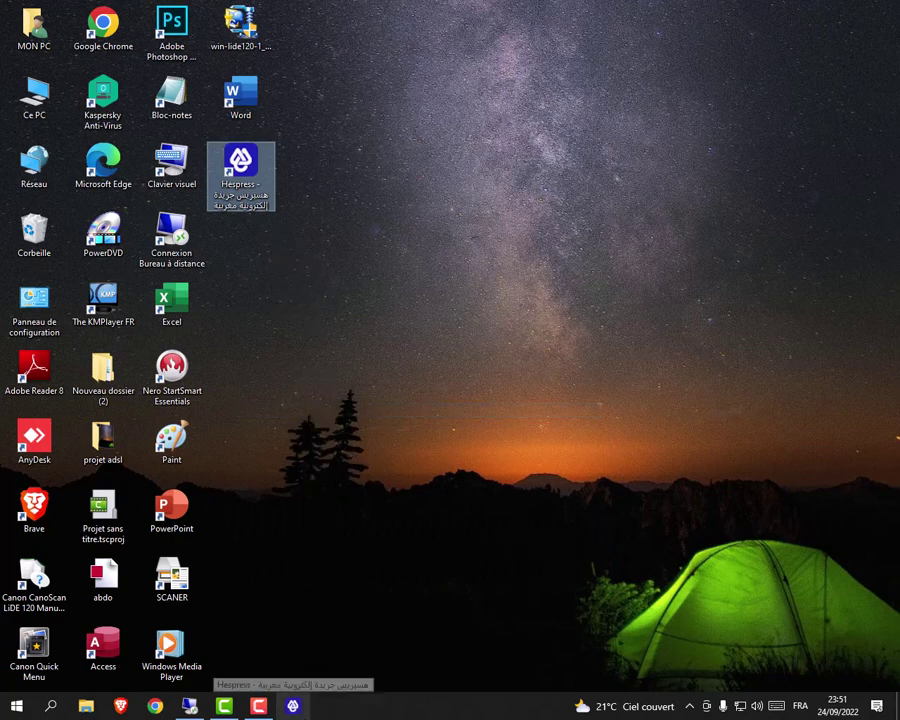
right_click(297, 707)
click(298, 674)
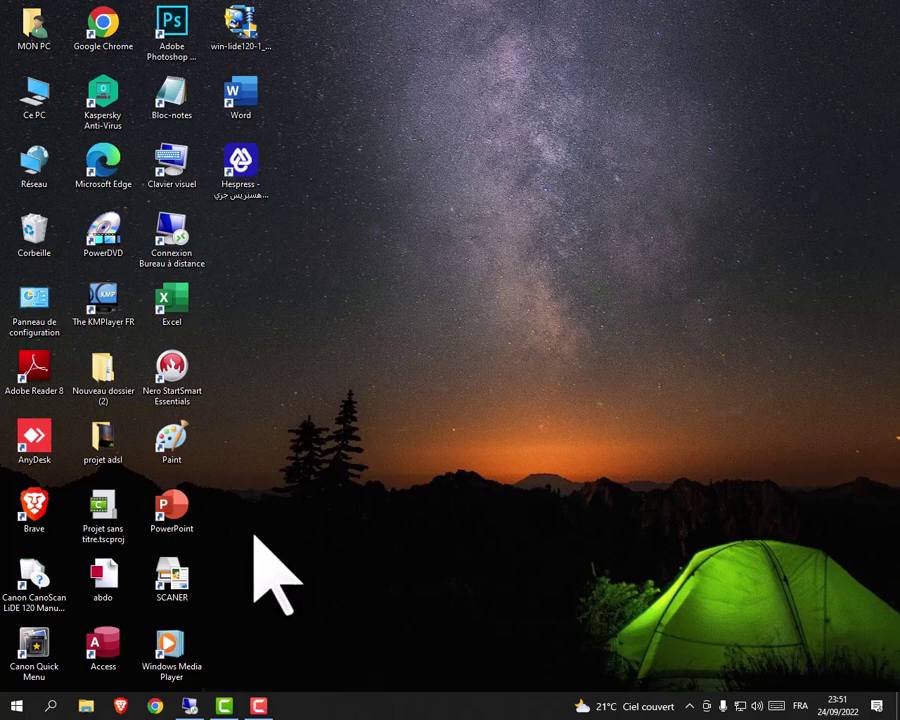
Create a desktop shortcut to the Mes Donees (D:) drive from Ce PC, and close the window.
double_click(45, 92)
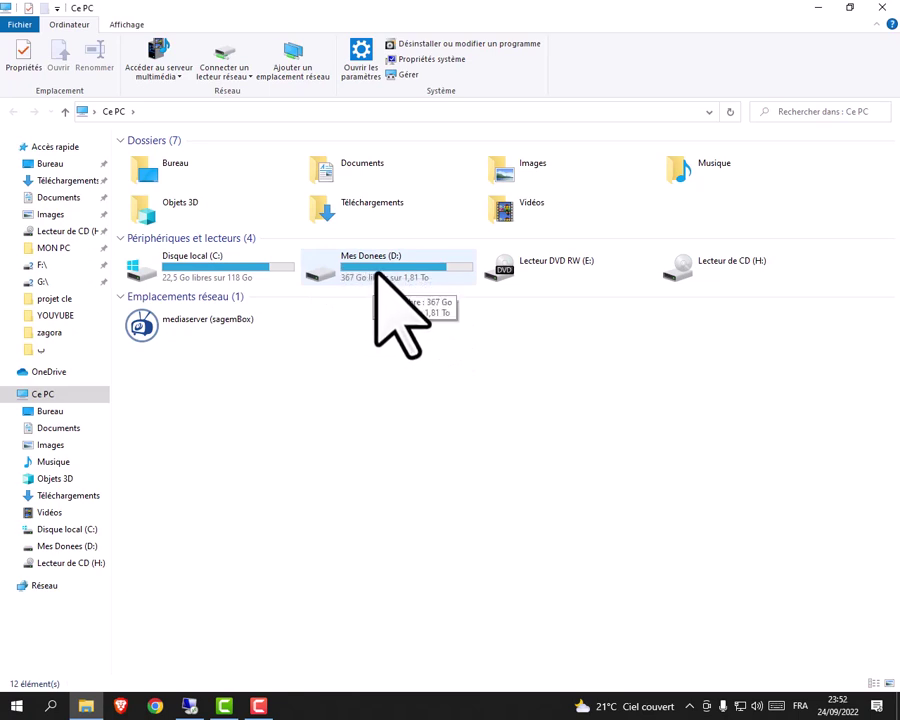
right_click(375, 273)
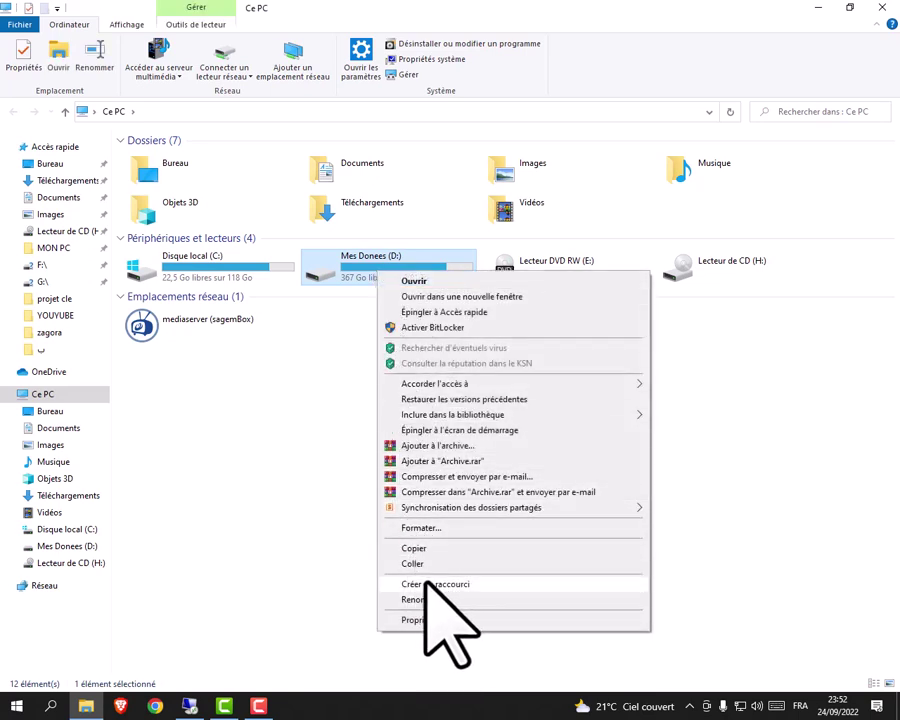
click(428, 583)
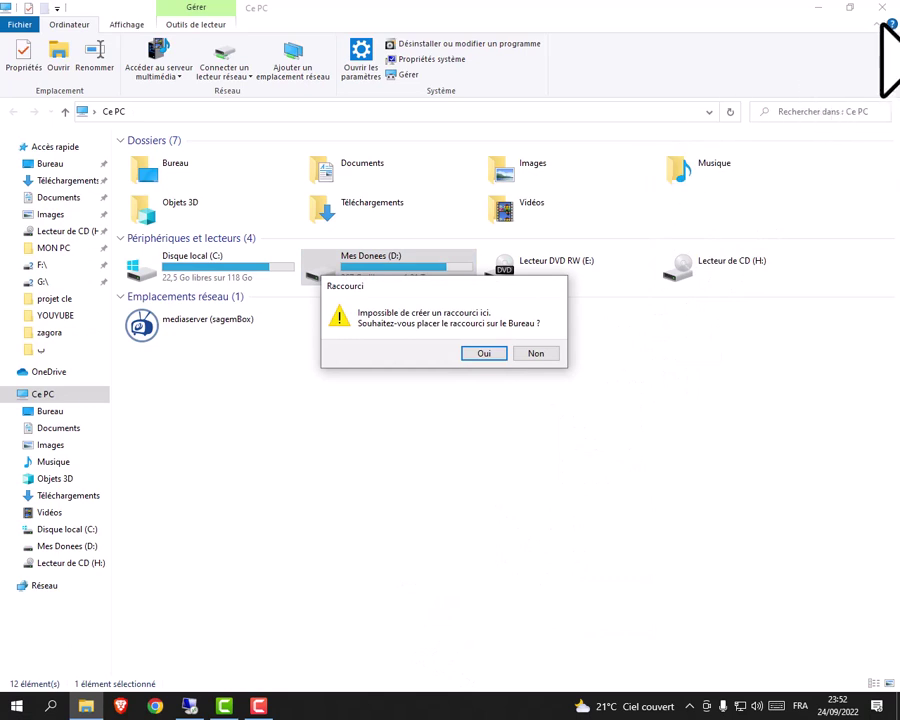
click(487, 356)
click(882, 7)
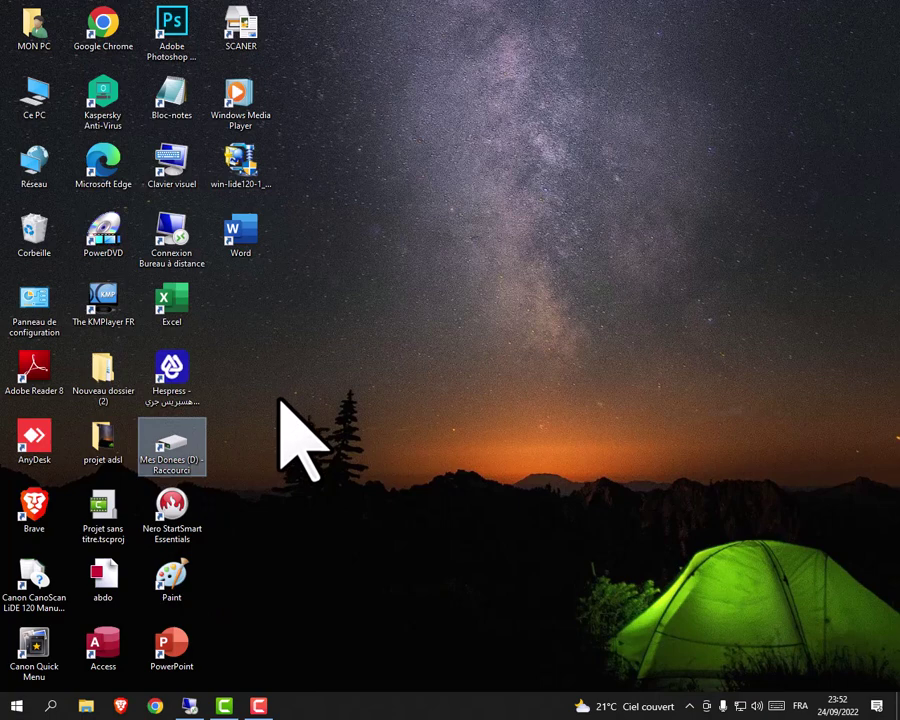
Delete the Mes Donees (D) shortcut from the desktop.
right_click(183, 443)
click(220, 395)
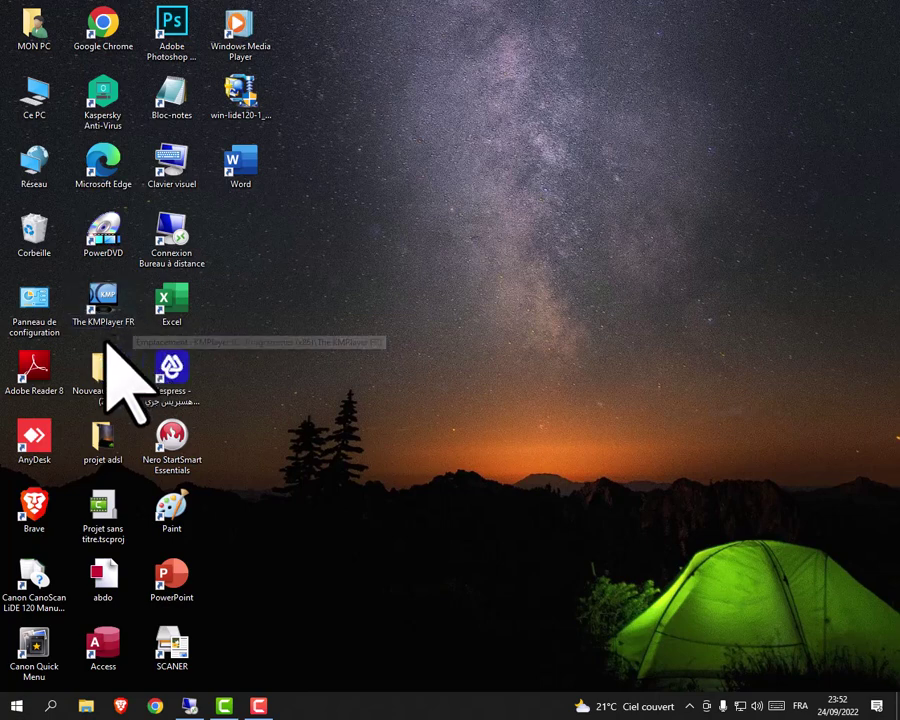
Create a desktop shortcut to Périphériques et imprimantes from the Panneau de configuration, and close the window.
double_click(42, 318)
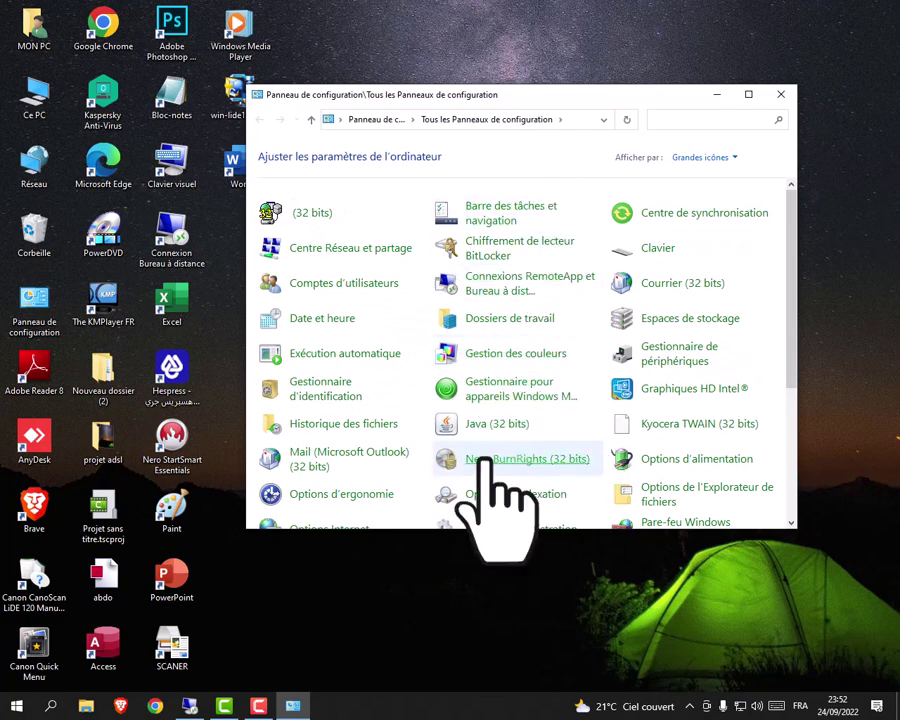
double_click(590, 96)
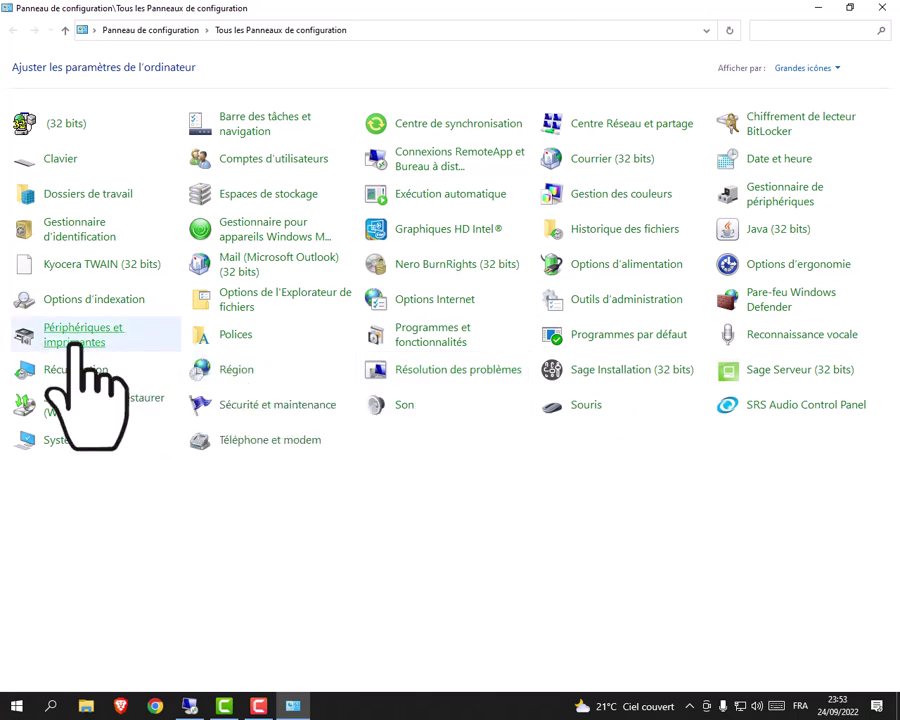
right_click(75, 342)
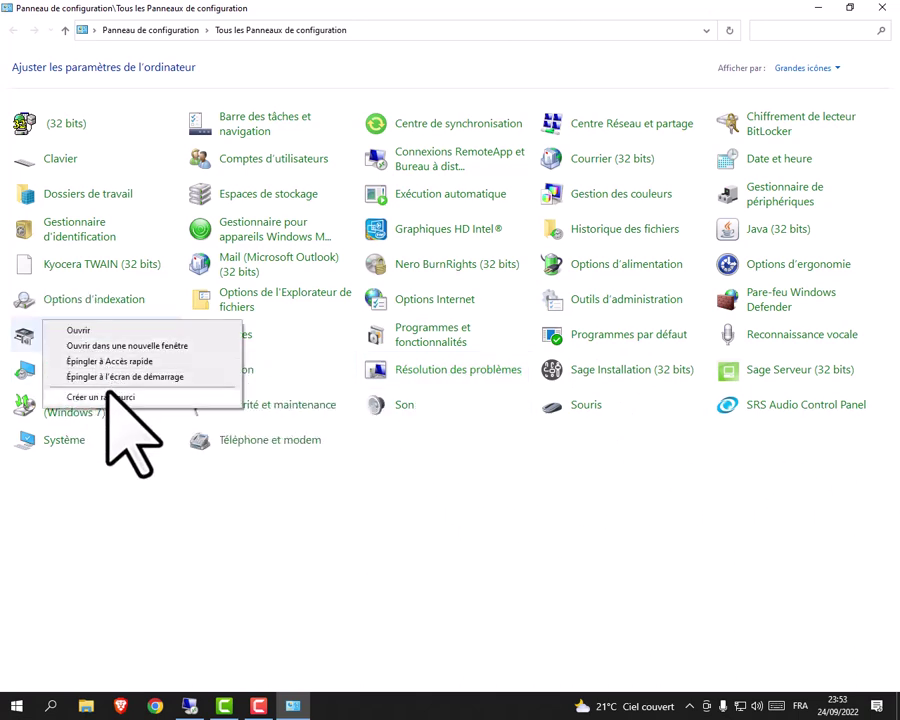
click(103, 396)
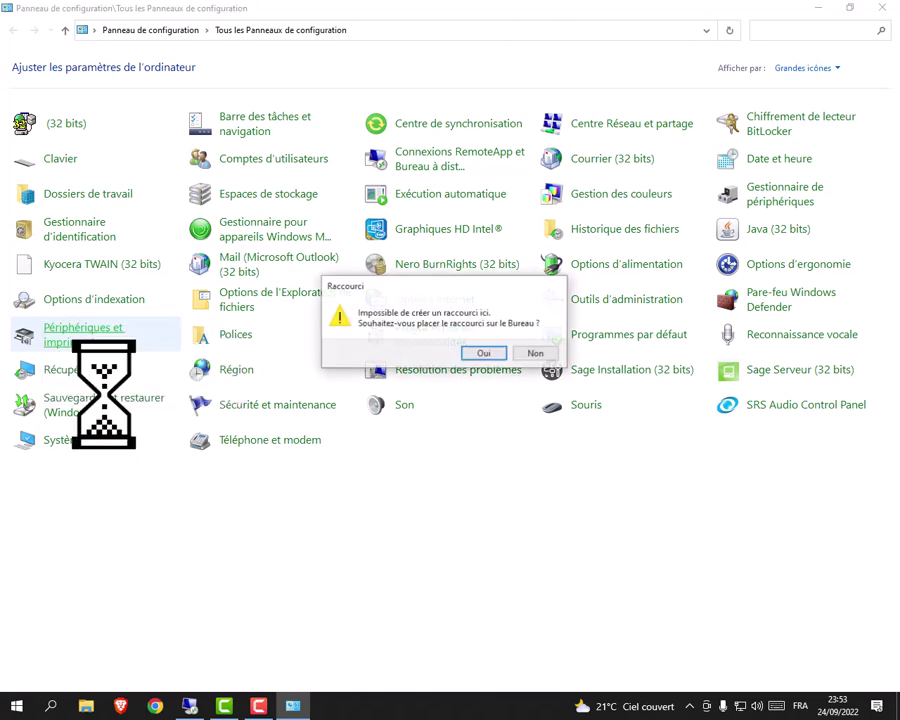
click(481, 351)
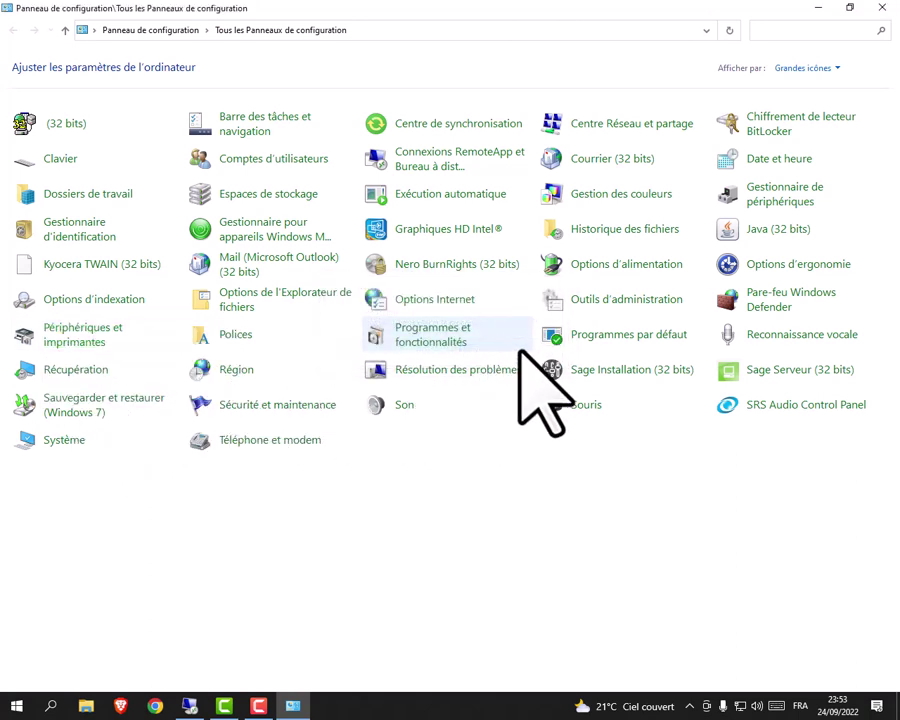
click(878, 8)
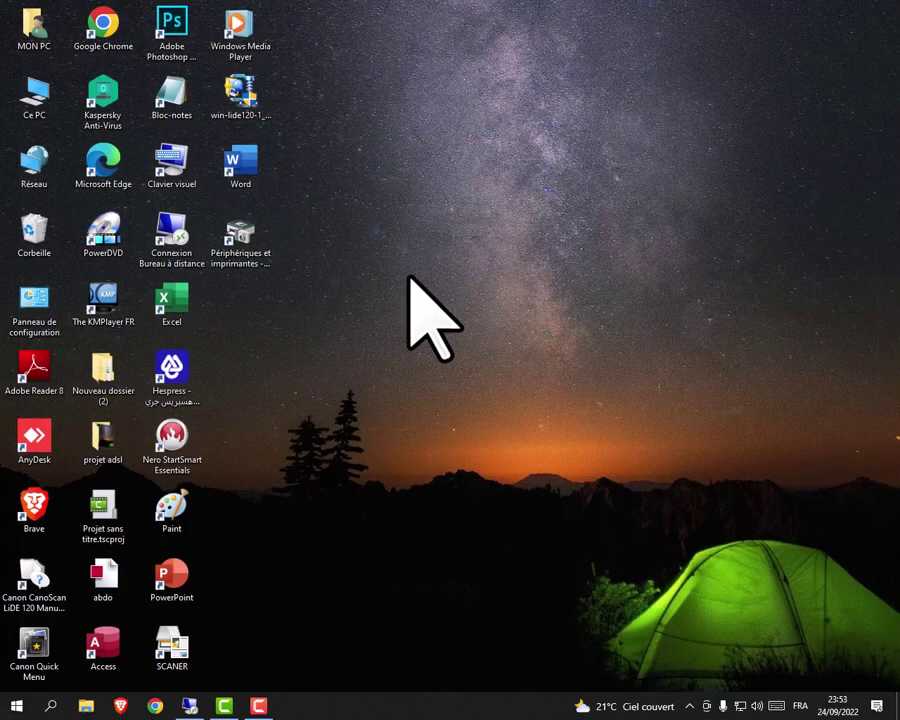
Test the desktop Périphériques et imprimantes shortcut by opening it, and close the window.
click(245, 260)
double_click(243, 250)
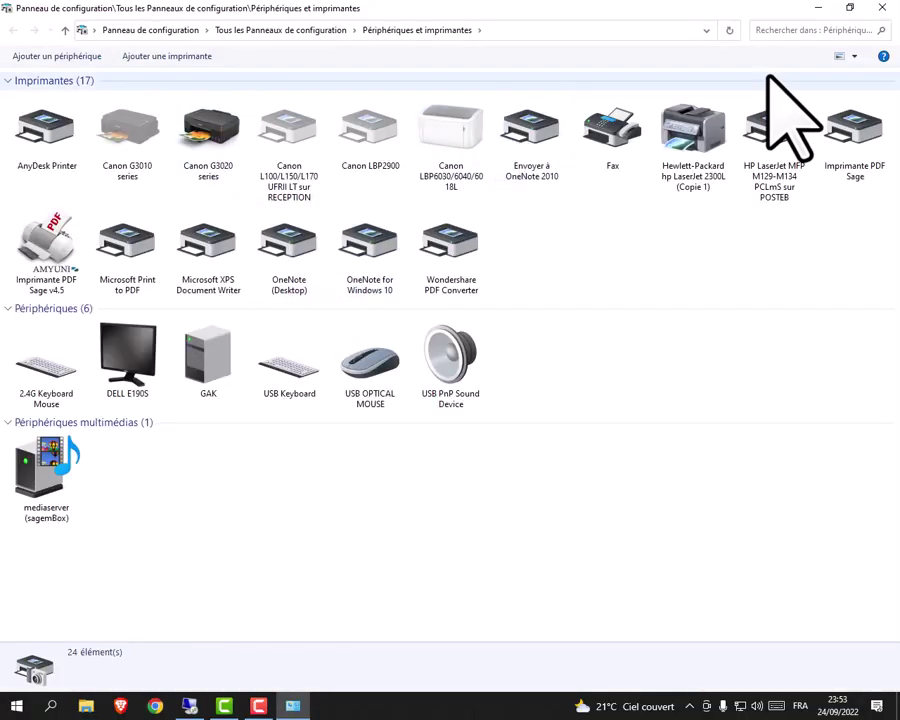
click(882, 8)
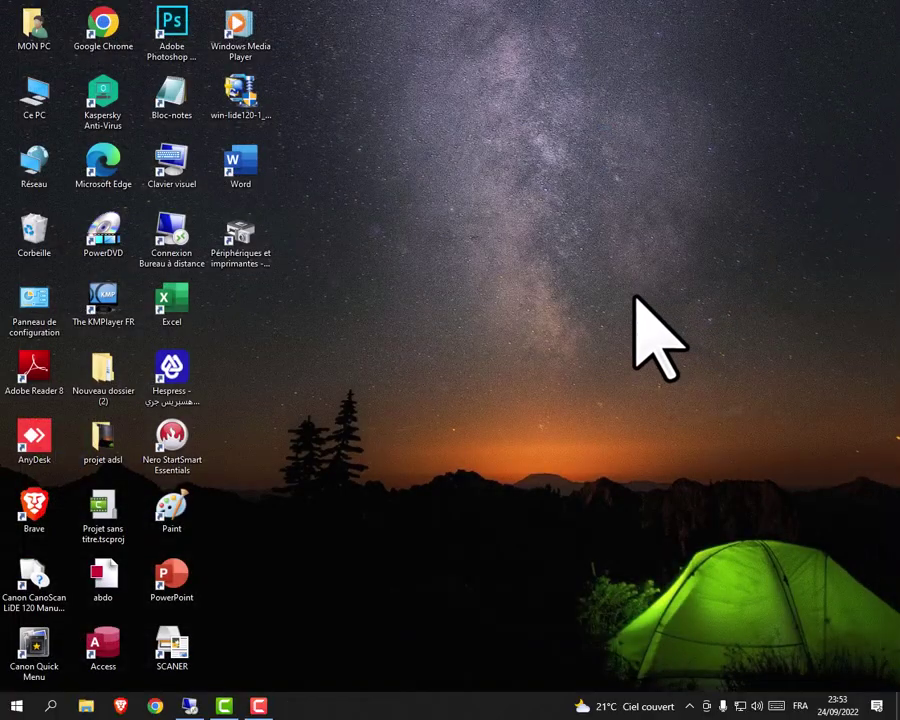
Delete the Périphériques et imprimantes shortcut from the desktop and select the Word shortcut.
right_click(265, 262)
click(325, 490)
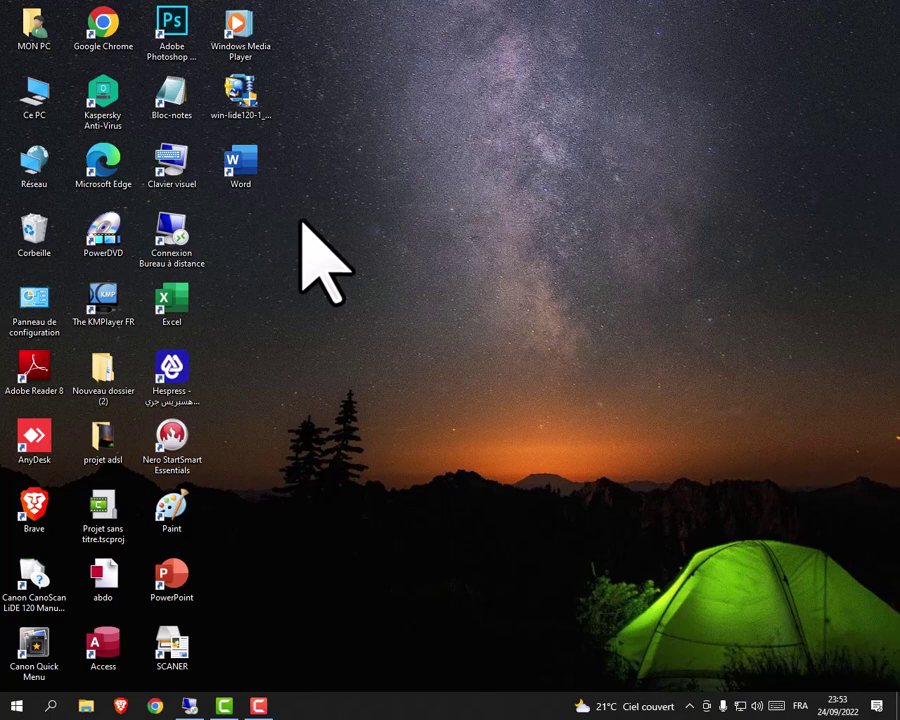
click(243, 185)
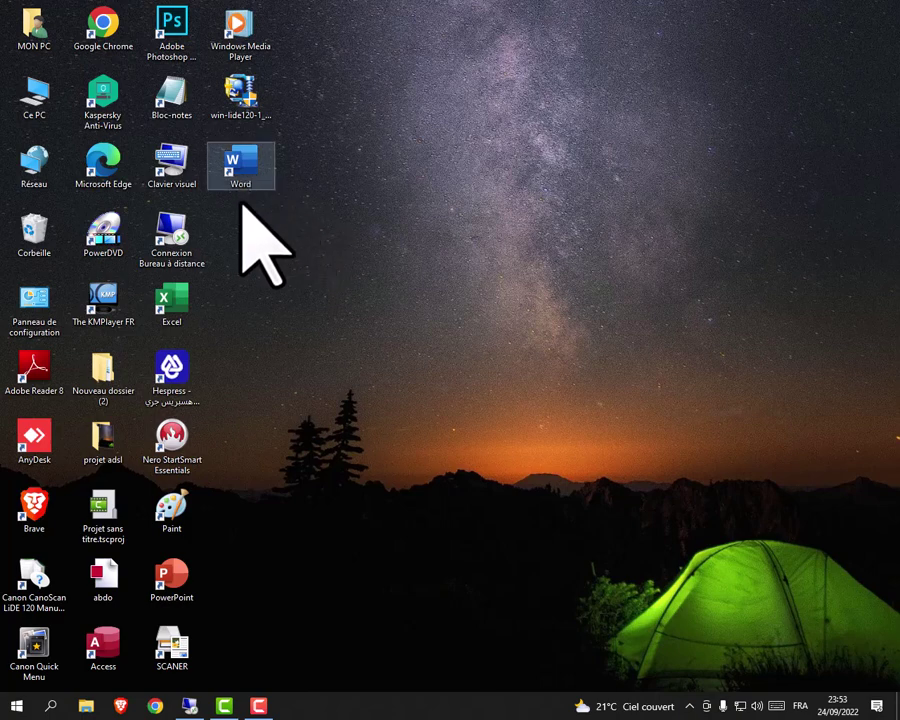